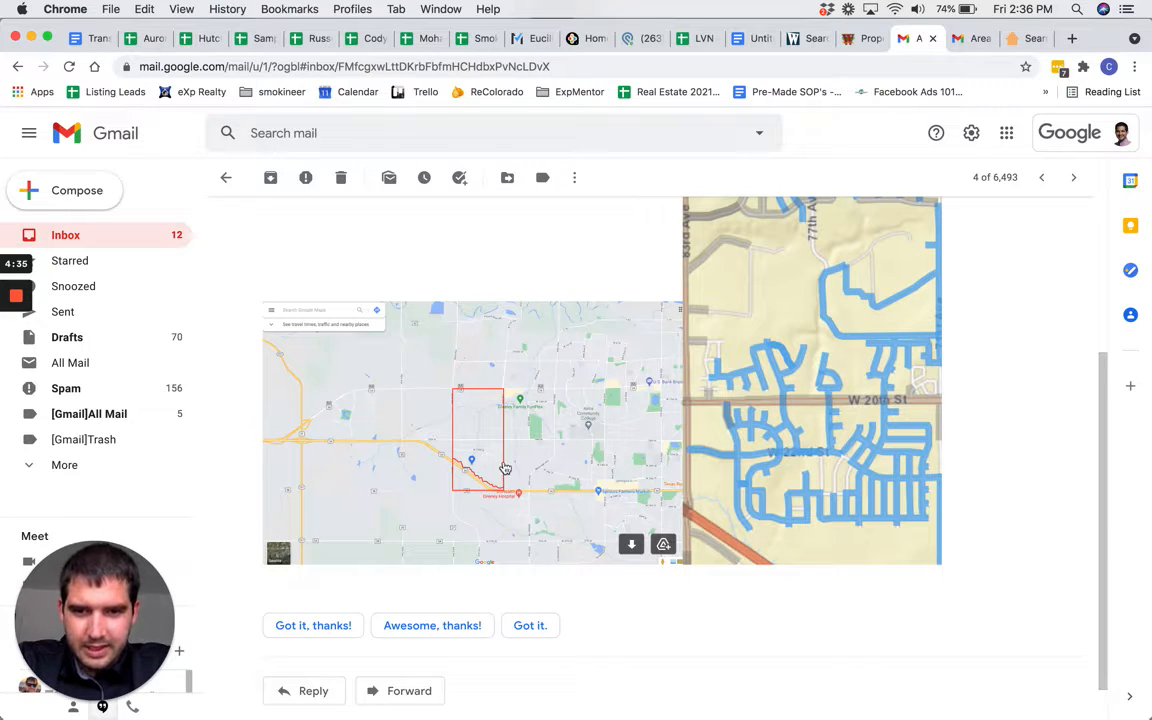
- Check the red-outlined area on the emailed map and log in to PropStream, dismissing its software updates notice
{"action": "scroll", "coordinate": [497, 470], "scroll_direction": "up", "scroll_amount": 3}
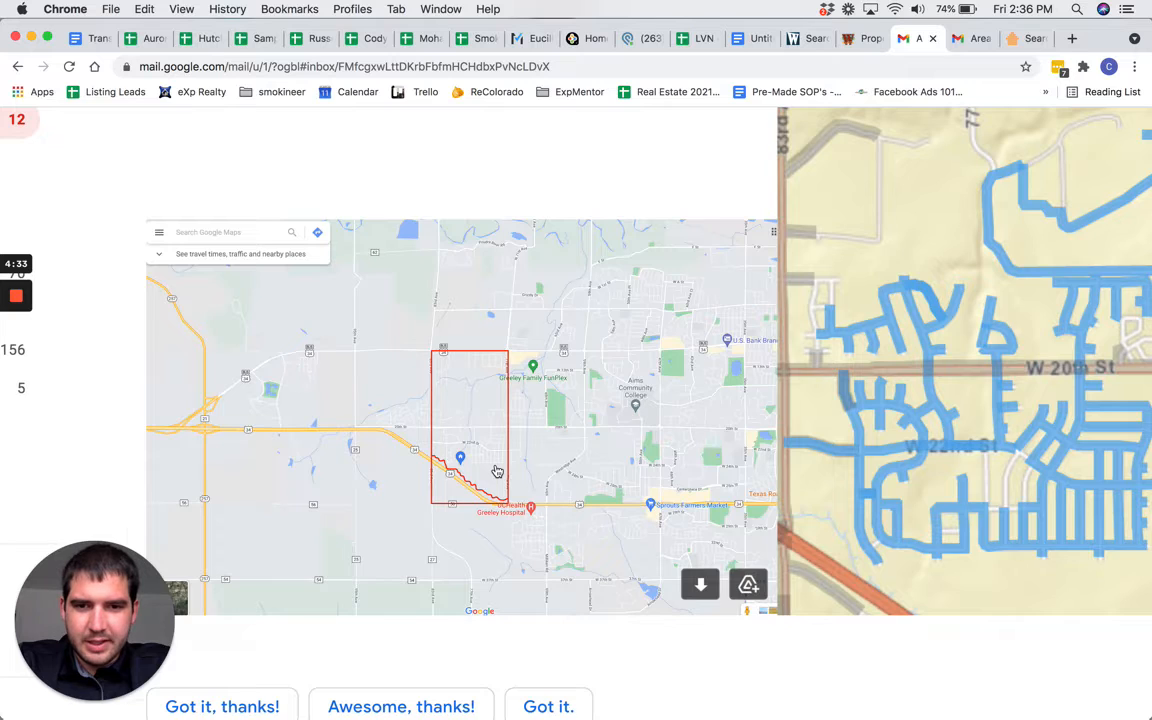
{"action": "scroll", "coordinate": [497, 470], "scroll_direction": "up", "scroll_amount": 3}
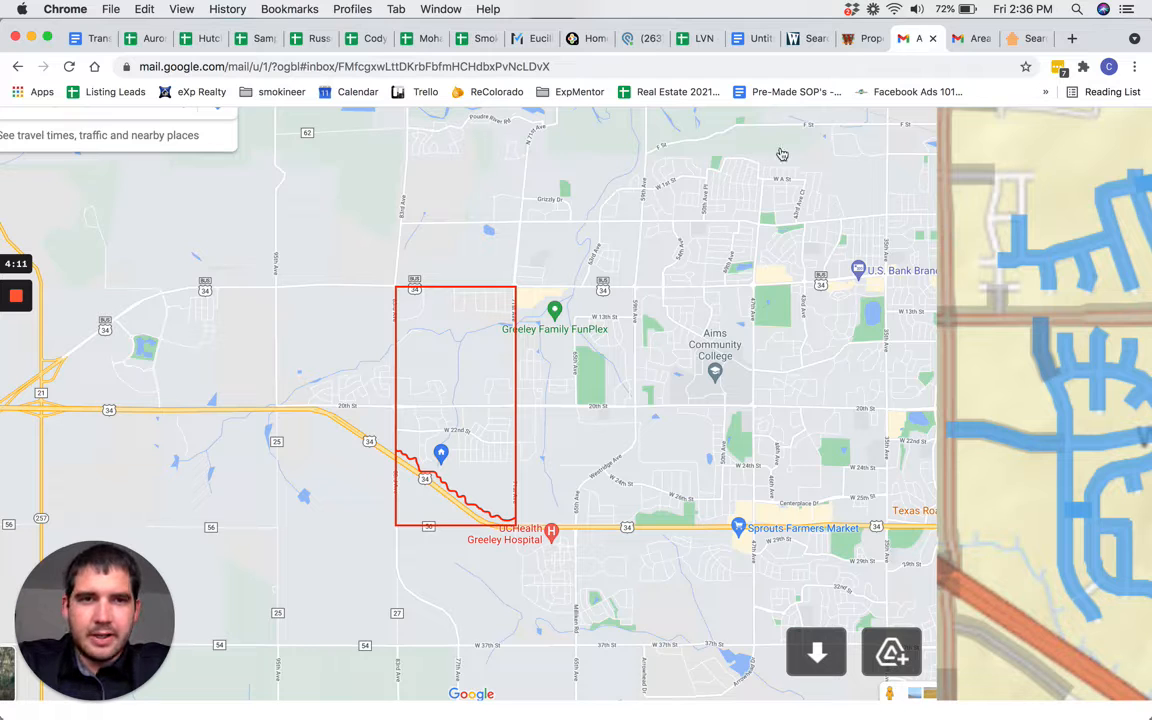
{"action": "left_click", "coordinate": [1018, 42]}
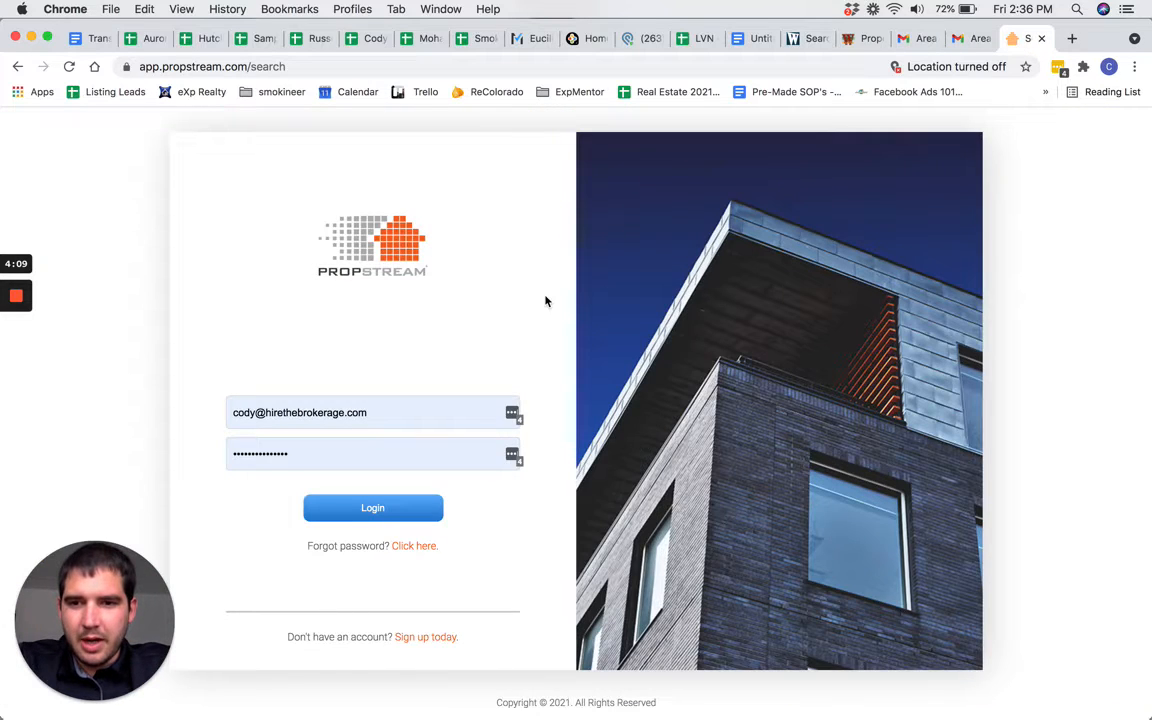
{"action": "left_click", "coordinate": [388, 510]}
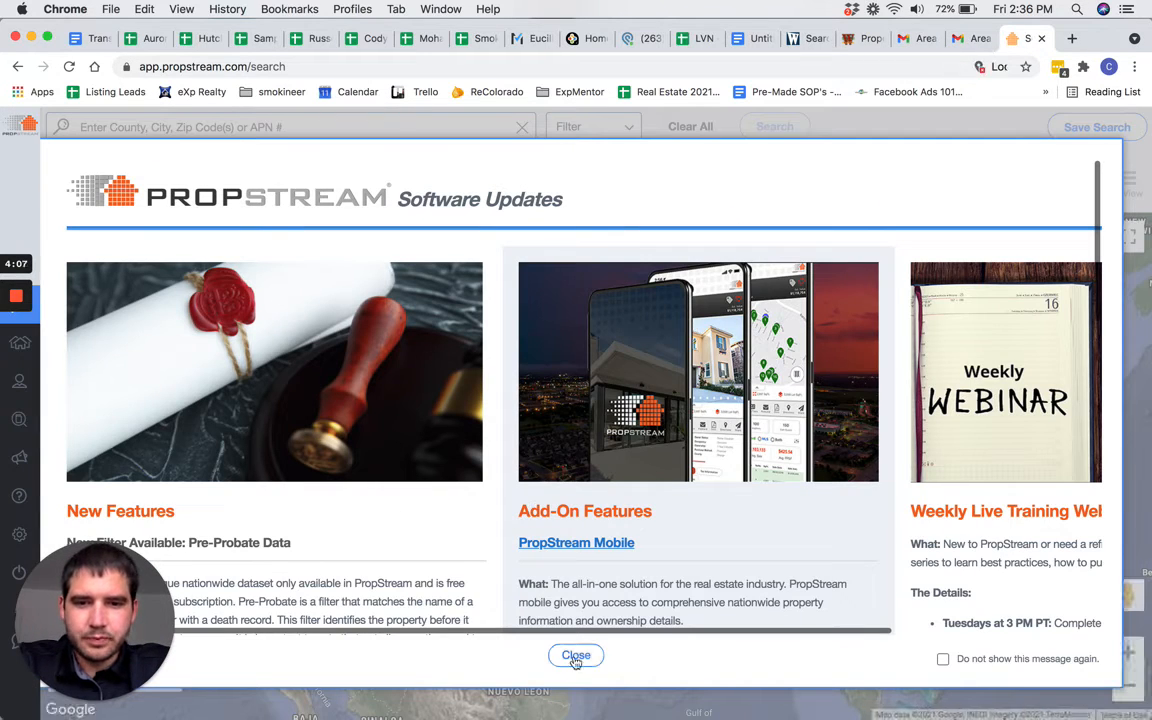
{"action": "left_click", "coordinate": [576, 657]}
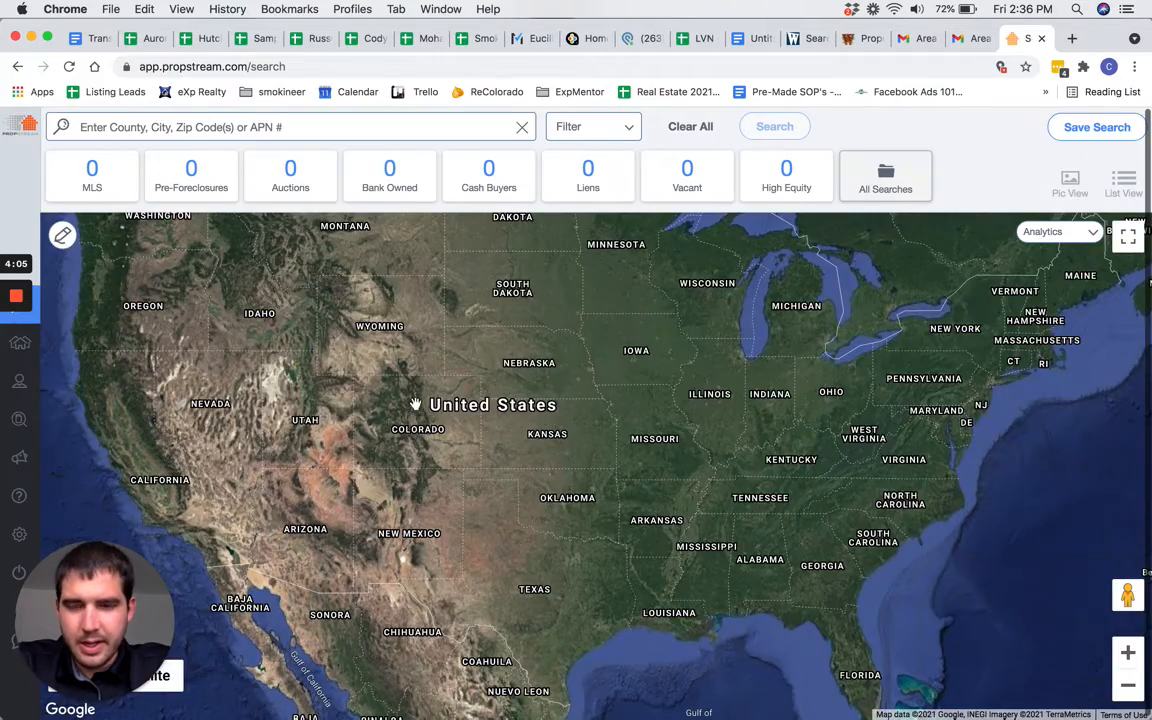
- Locate west Greeley, Colorado on the PropStream map, showing the blocks between 83rd Ave and 71st Ave around 20th St
{"action": "scroll", "coordinate": [415, 404], "scroll_direction": "up", "scroll_amount": 5}
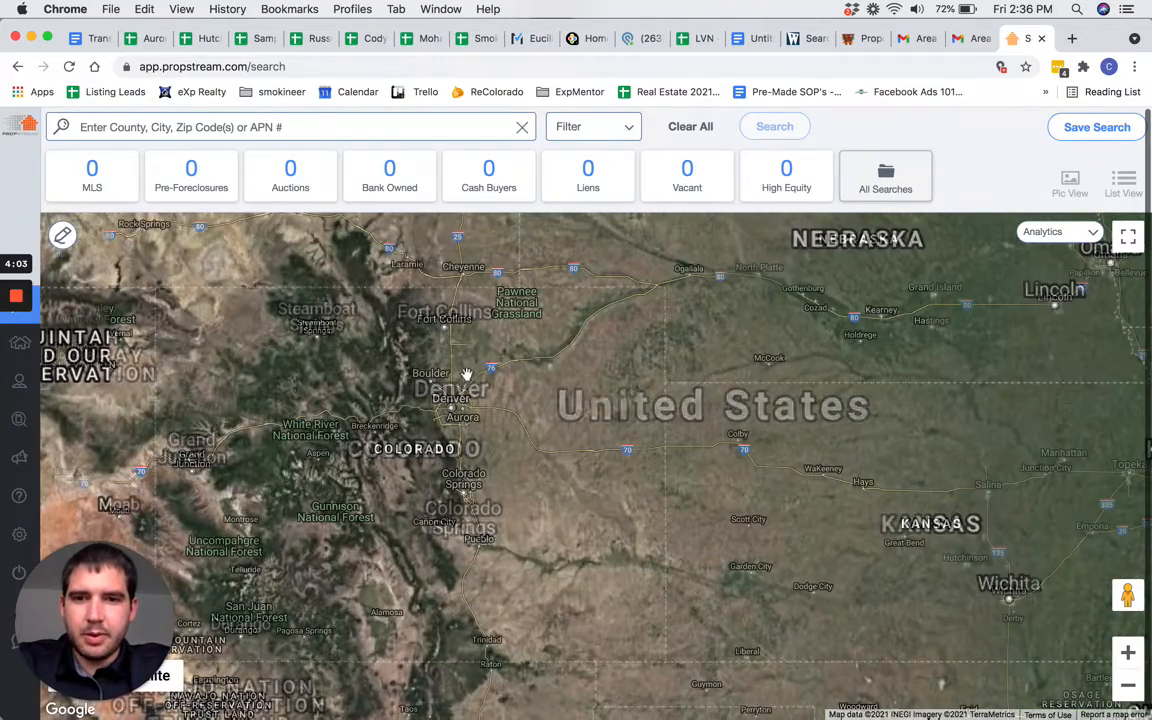
{"action": "scroll", "coordinate": [468, 375], "scroll_direction": "up", "scroll_amount": 1}
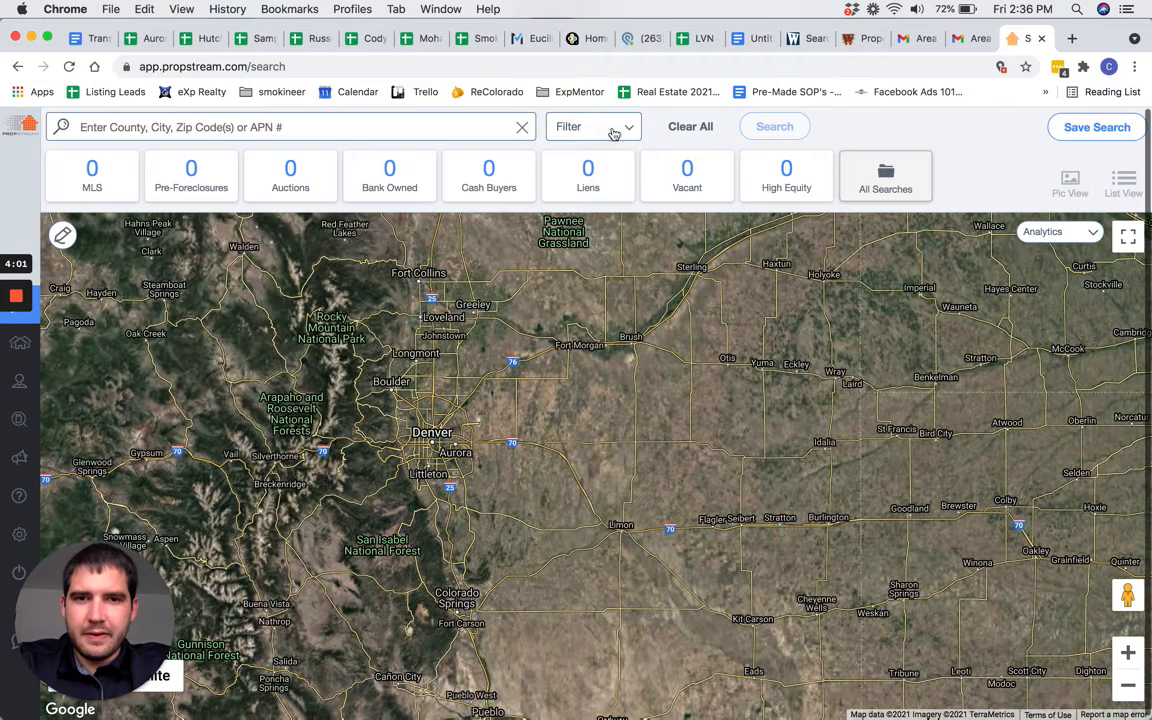
{"action": "left_click", "coordinate": [619, 130]}
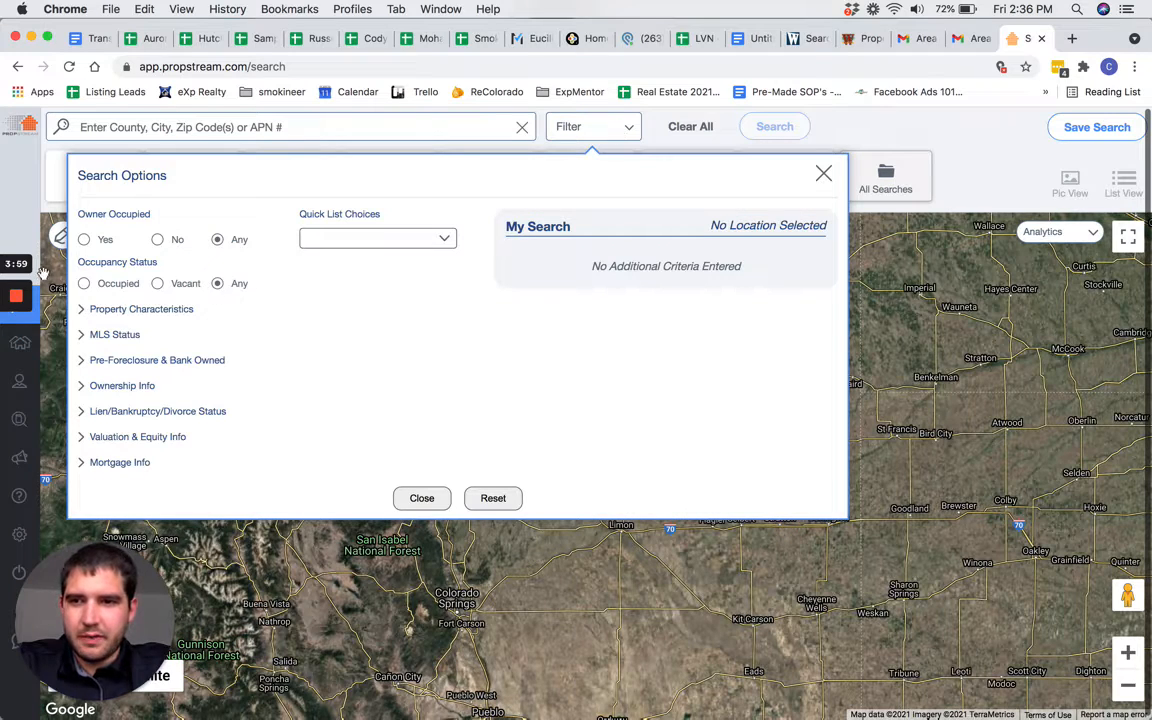
{"action": "left_click", "coordinate": [624, 128]}
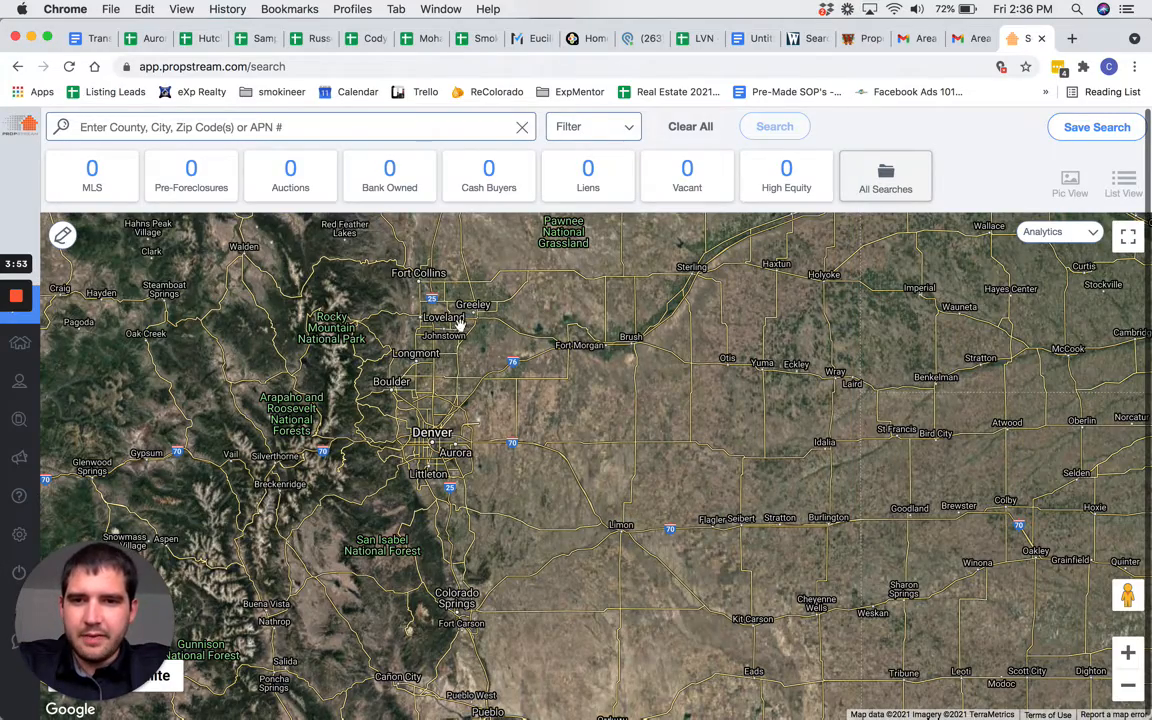
{"action": "scroll", "coordinate": [458, 323], "scroll_direction": "up", "scroll_amount": 5}
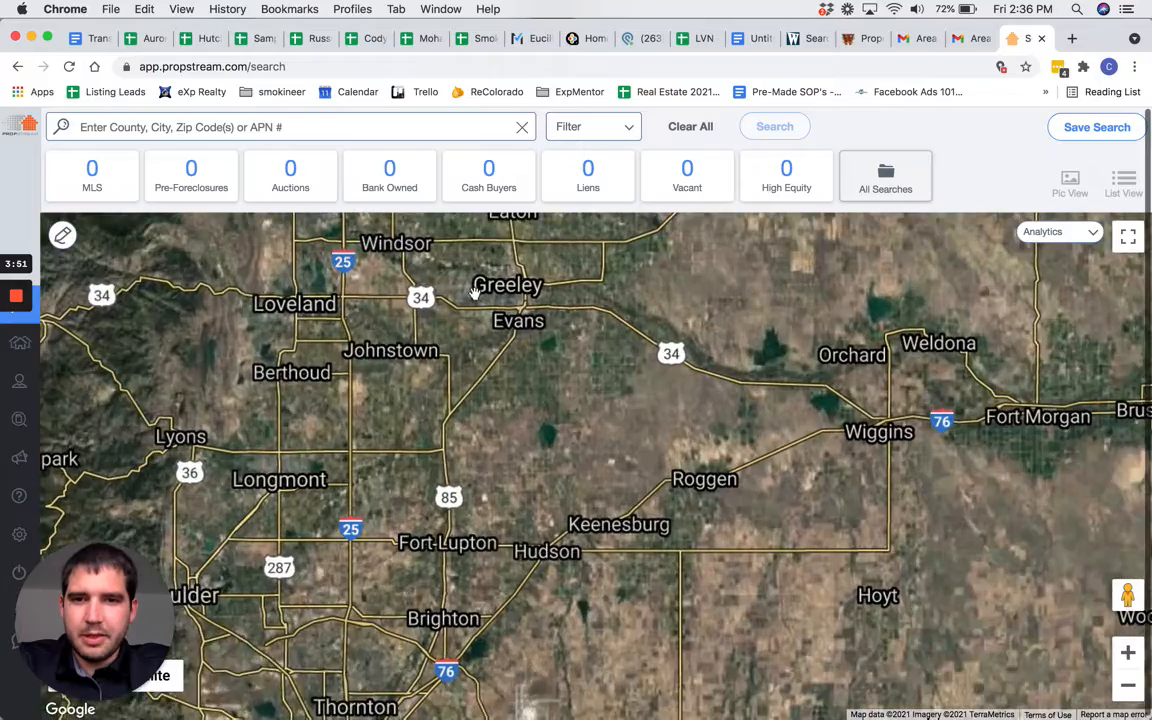
{"action": "scroll", "coordinate": [474, 290], "scroll_direction": "down", "scroll_amount": 3}
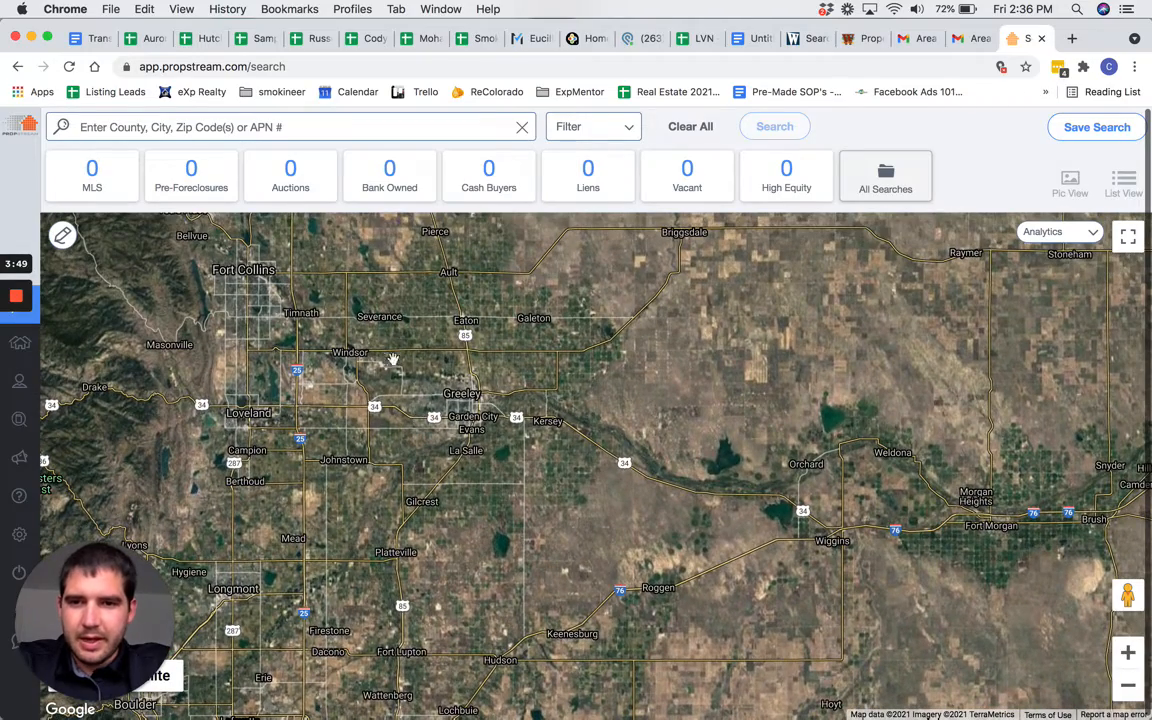
{"action": "scroll", "coordinate": [409, 397], "scroll_direction": "up", "scroll_amount": 4}
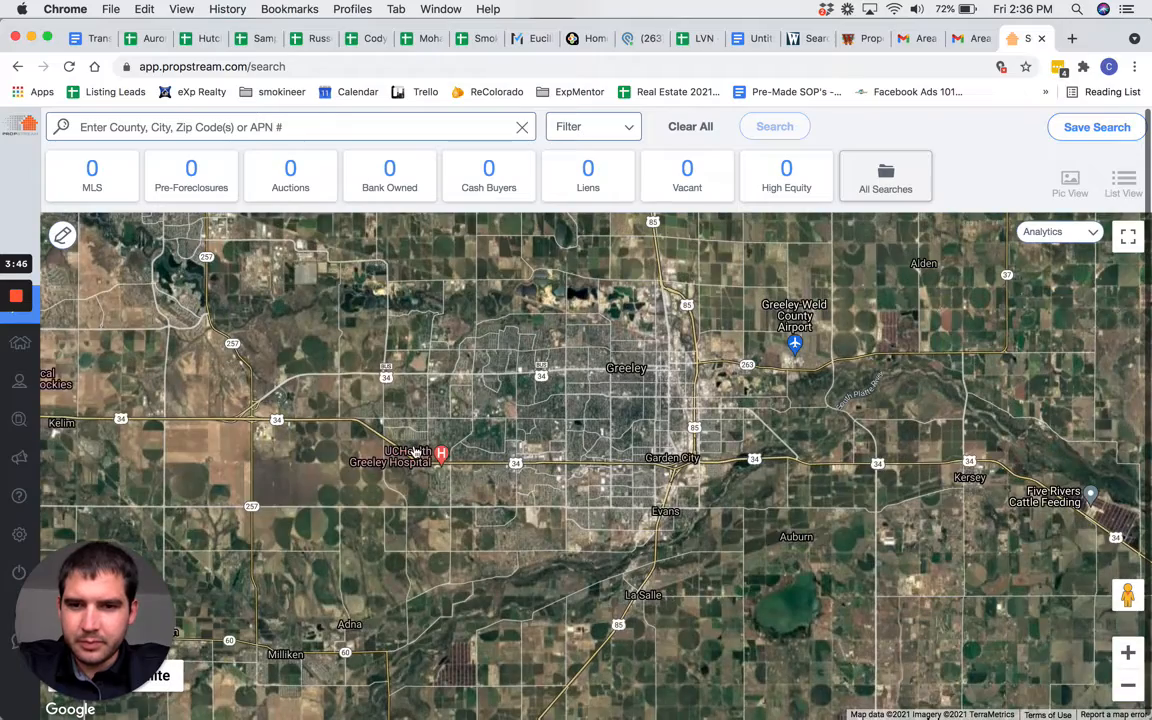
{"action": "scroll", "coordinate": [402, 448], "scroll_direction": "up", "scroll_amount": 2}
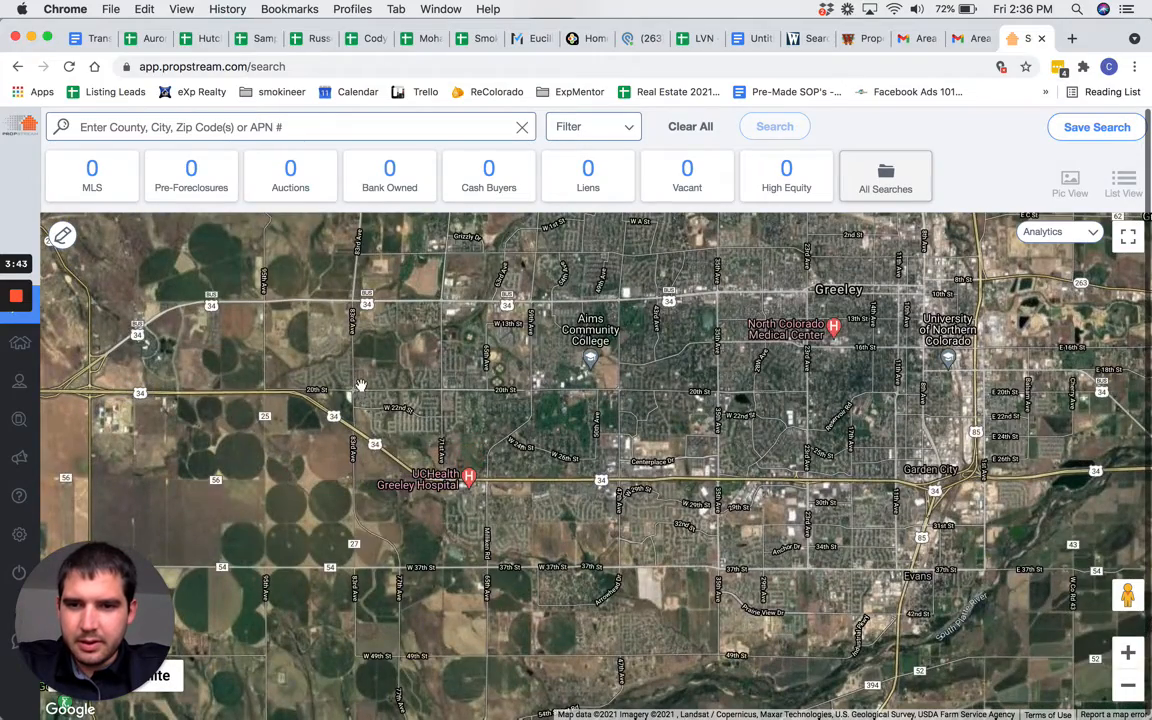
{"action": "scroll", "coordinate": [361, 386], "scroll_direction": "up", "scroll_amount": 2}
{"action": "left_click_drag", "start_coordinate": [402, 360], "coordinate": [394, 460]}
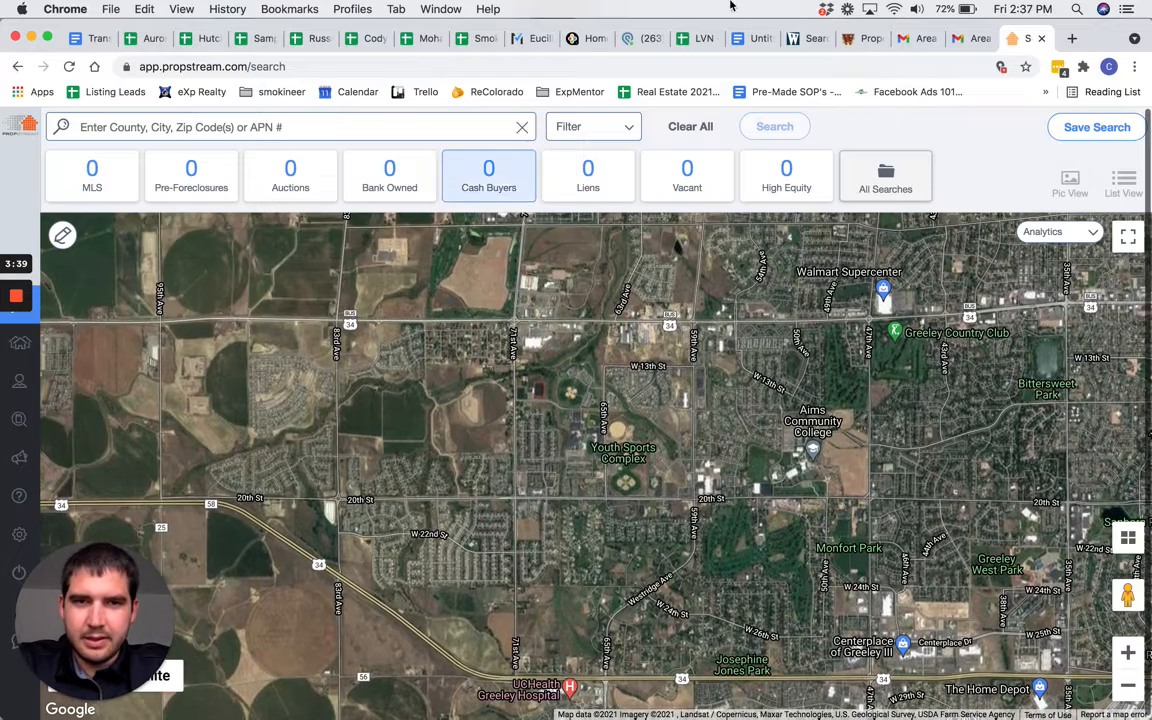
- Draw a search shape matching the emailed outline, bounded by 83rd Ave, 71st Ave, Business 34 and Highway 34, and run the search
{"action": "left_click", "coordinate": [913, 42]}
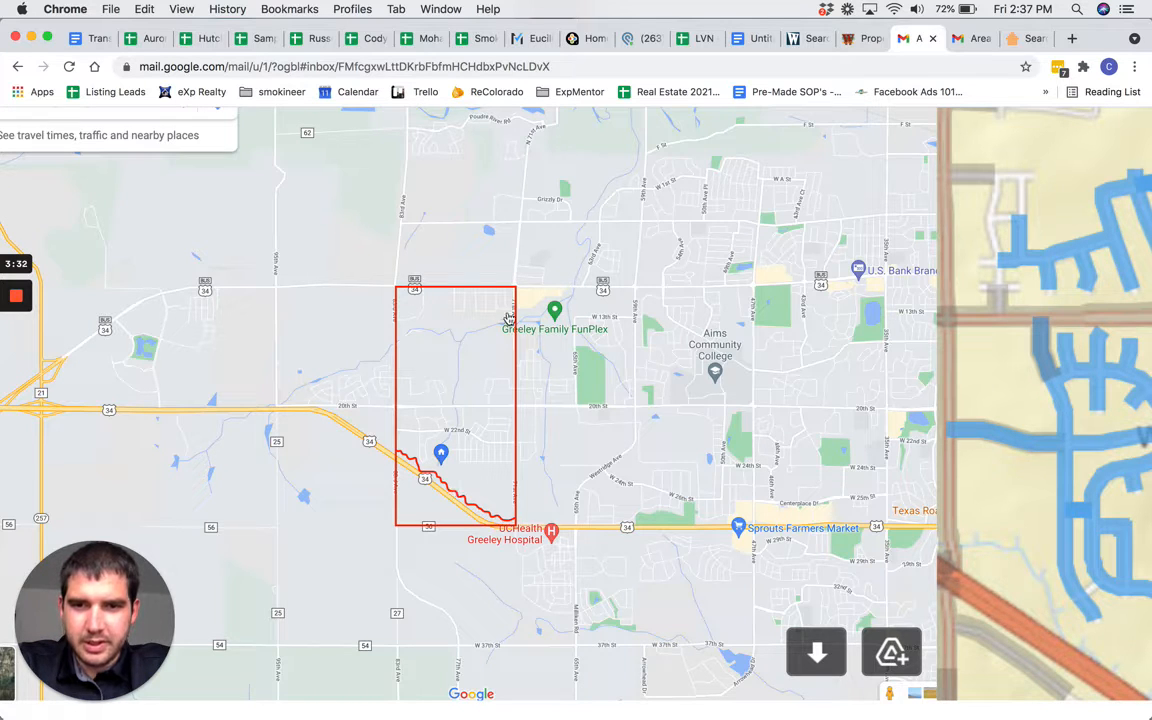
{"action": "left_click", "coordinate": [1021, 39]}
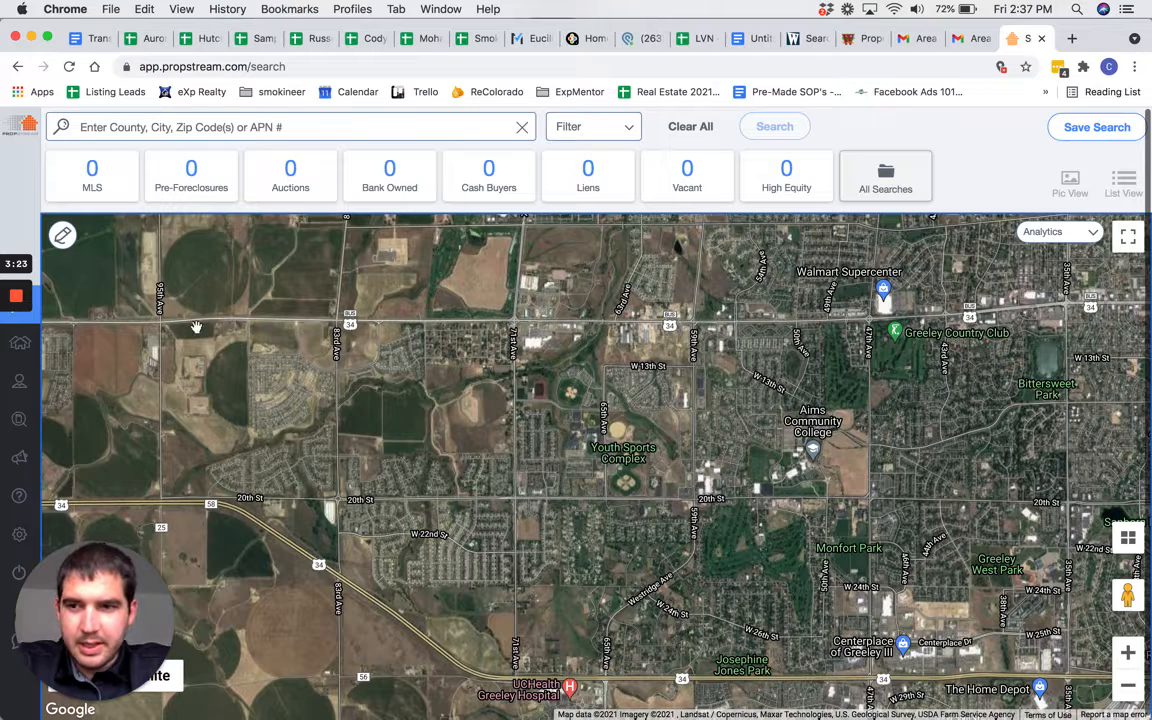
{"action": "left_click", "coordinate": [62, 236]}
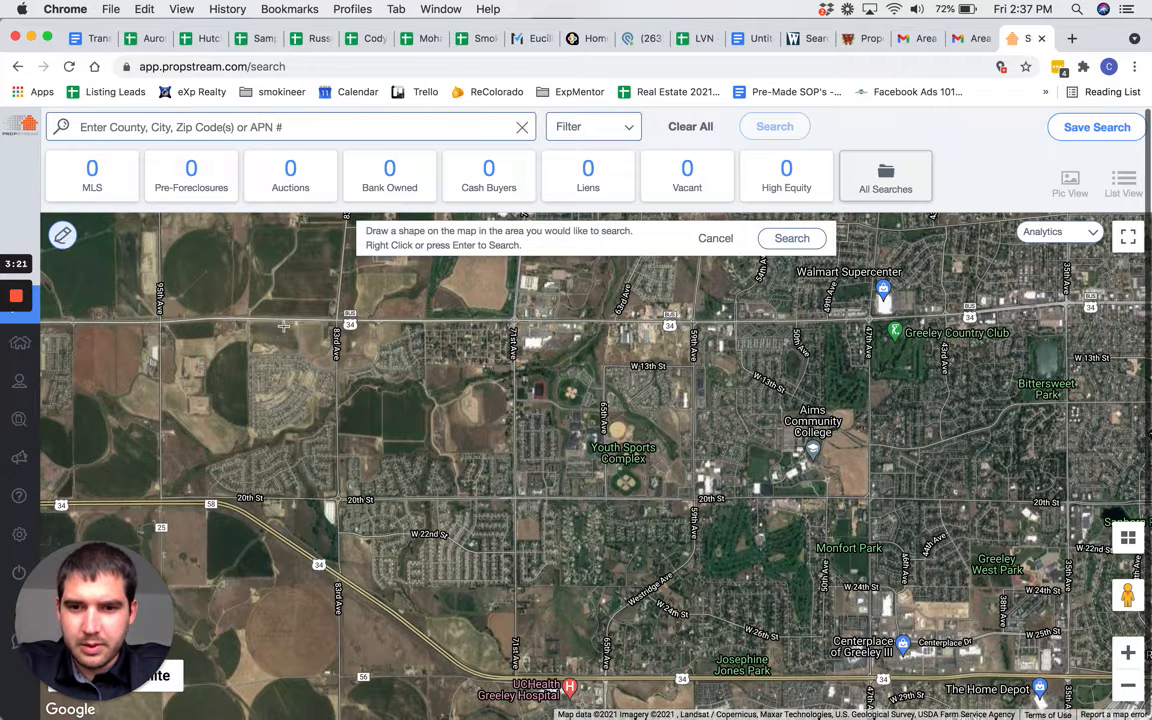
{"action": "mouse_move", "coordinate": [337, 322]}
{"action": "left_mouse_down"}
{"action": "mouse_move", "coordinate": [340, 560]}
{"action": "mouse_move", "coordinate": [390, 612]}
{"action": "left_mouse_up"}
{"action": "mouse_move", "coordinate": [433, 655]}
{"action": "left_mouse_down"}
{"action": "mouse_move", "coordinate": [488, 658]}
{"action": "mouse_move", "coordinate": [505, 672]}
{"action": "mouse_move", "coordinate": [468, 604]}
{"action": "left_mouse_up"}
{"action": "left_click", "coordinate": [514, 679]}
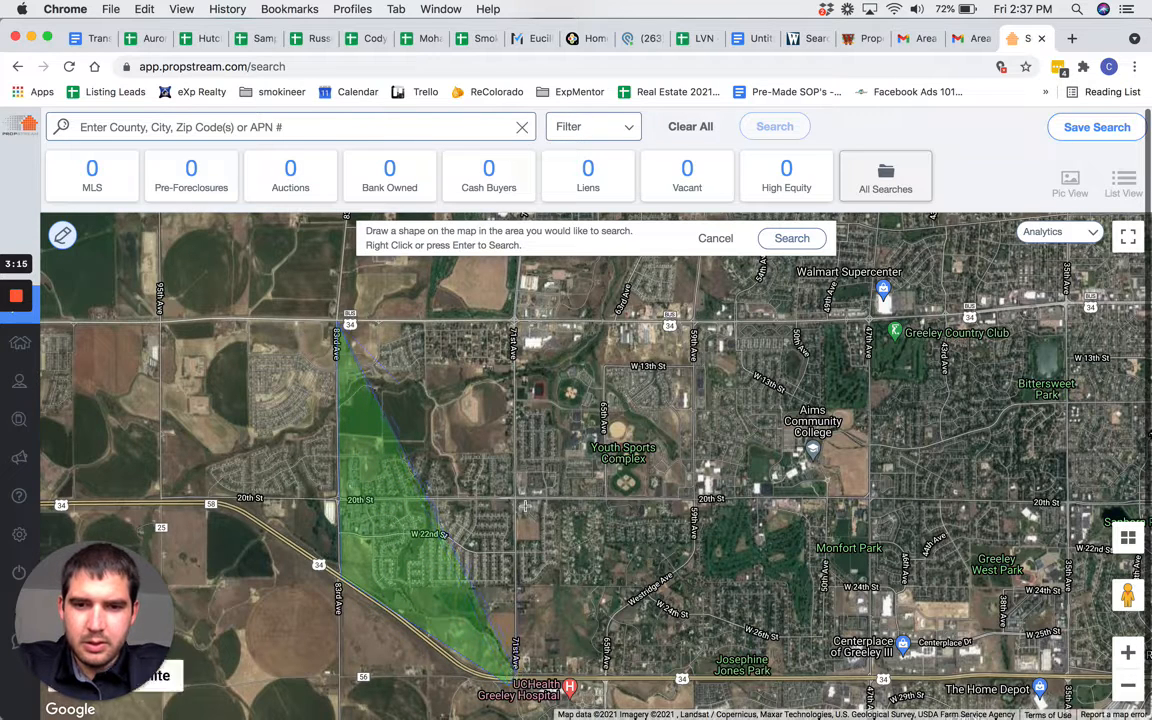
{"action": "left_click", "coordinate": [511, 321]}
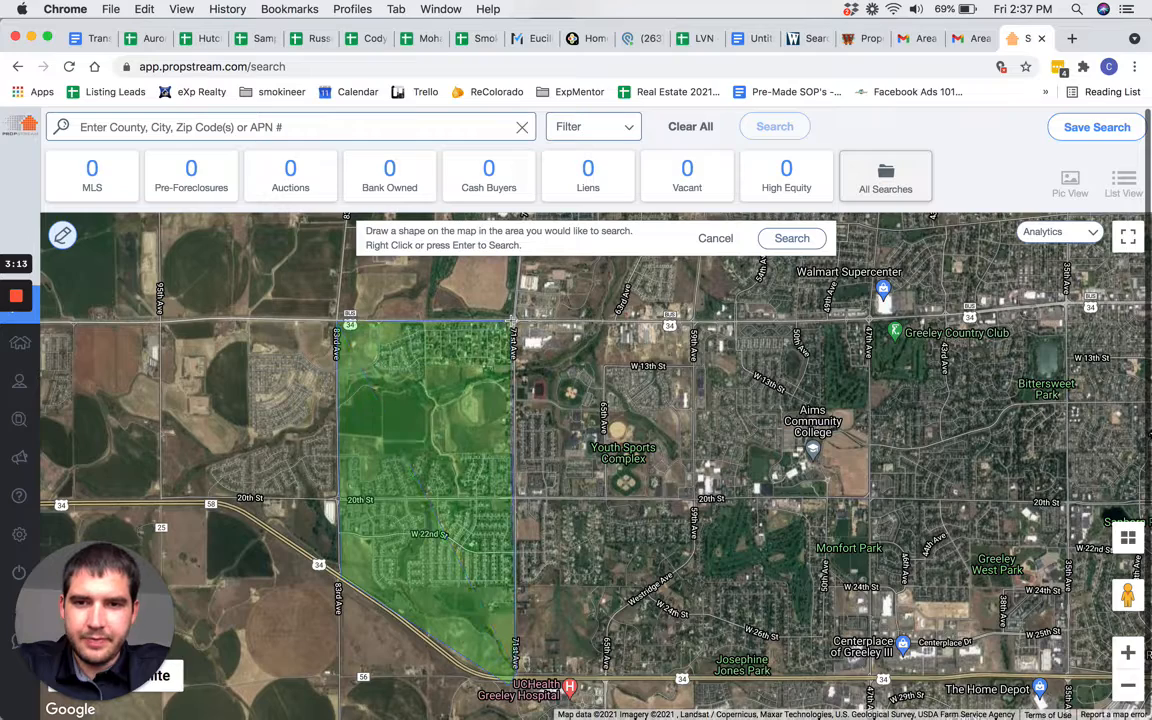
{"action": "left_click", "coordinate": [791, 238]}
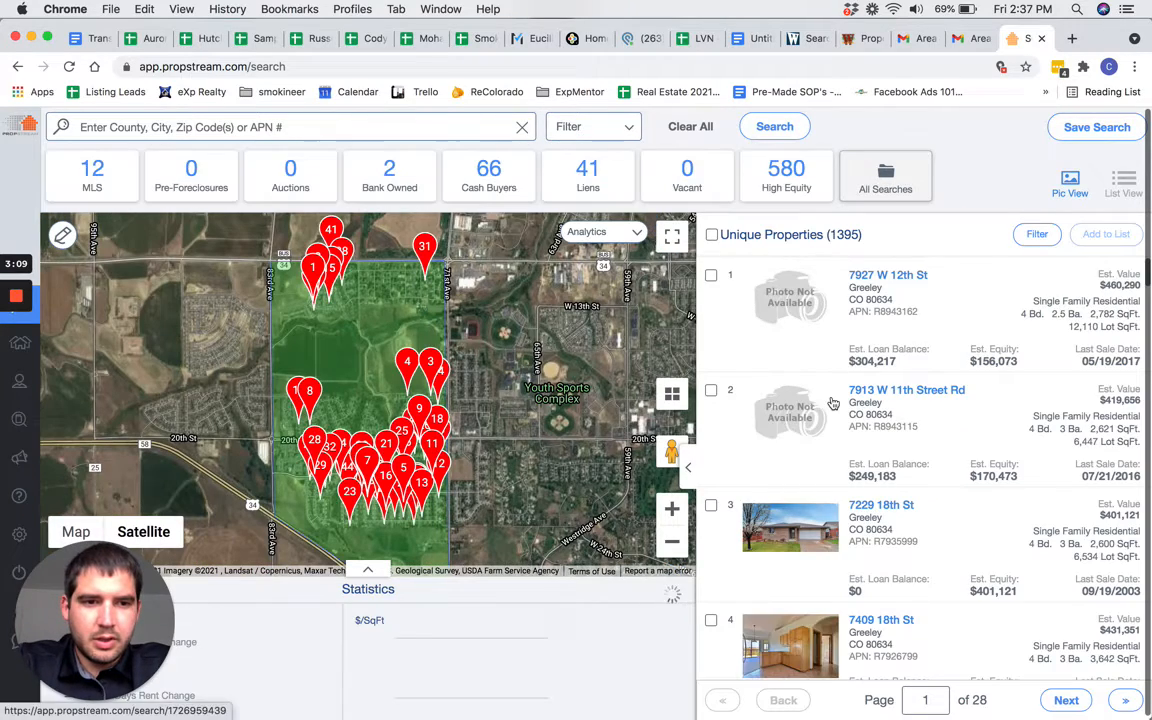
- Filter the shape search results to properties with a minimum of 3 years of ownership
{"action": "scroll", "coordinate": [833, 403], "scroll_direction": "down", "scroll_amount": 3}
{"action": "scroll", "coordinate": [833, 403], "scroll_direction": "down", "scroll_amount": 10}
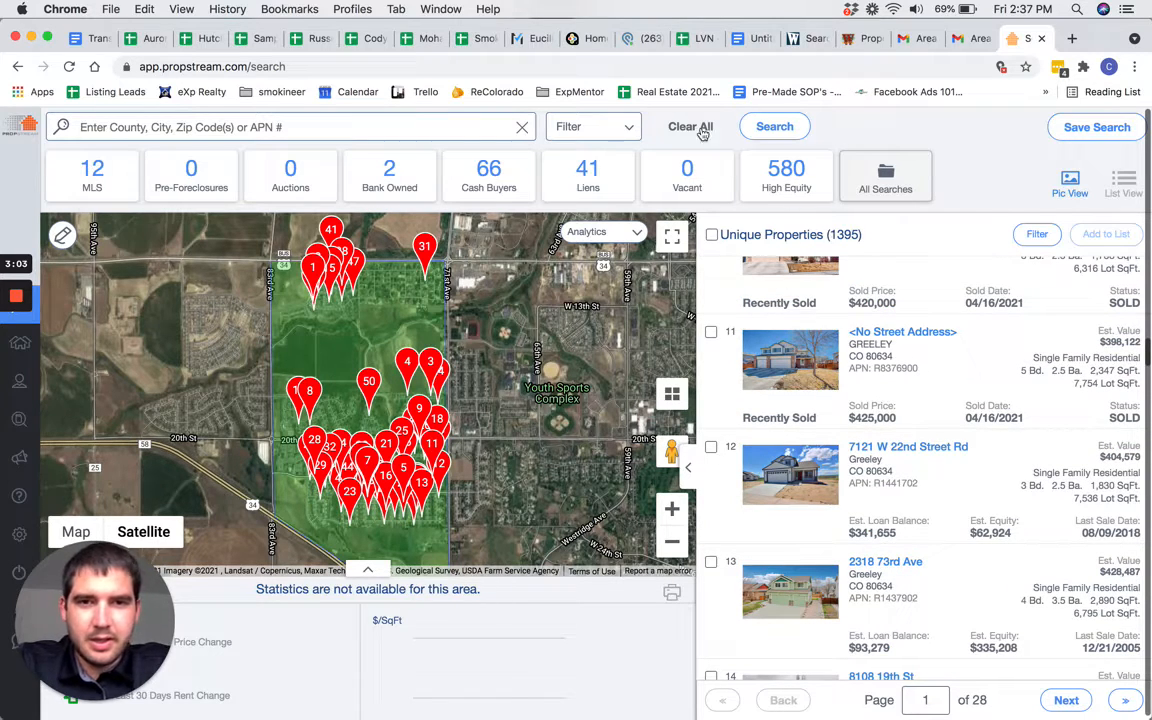
{"action": "left_click", "coordinate": [627, 128]}
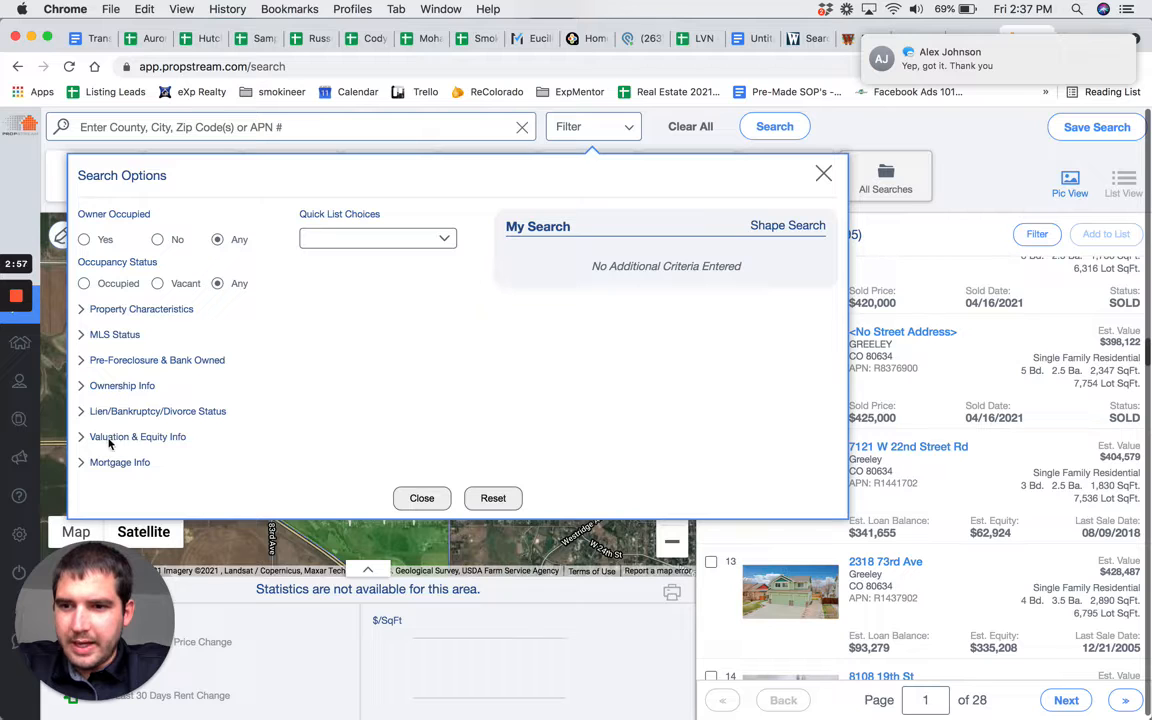
{"action": "left_click", "coordinate": [117, 386]}
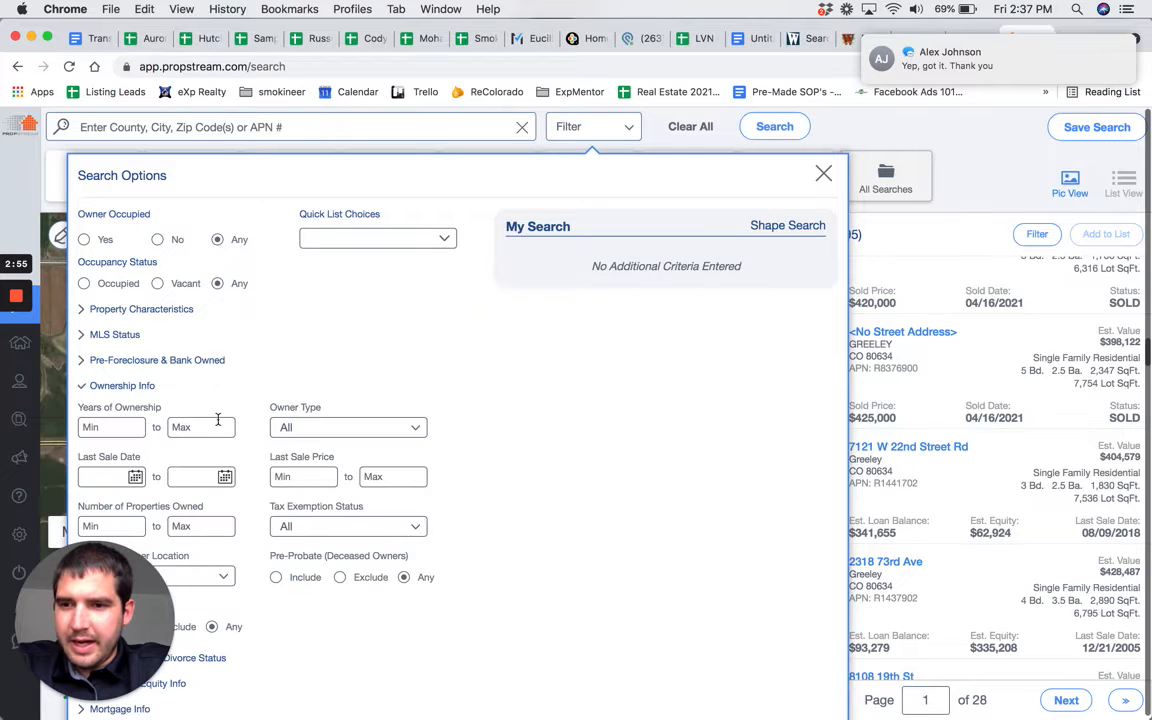
{"action": "left_click", "coordinate": [117, 426]}
{"action": "type", "text": "3"}
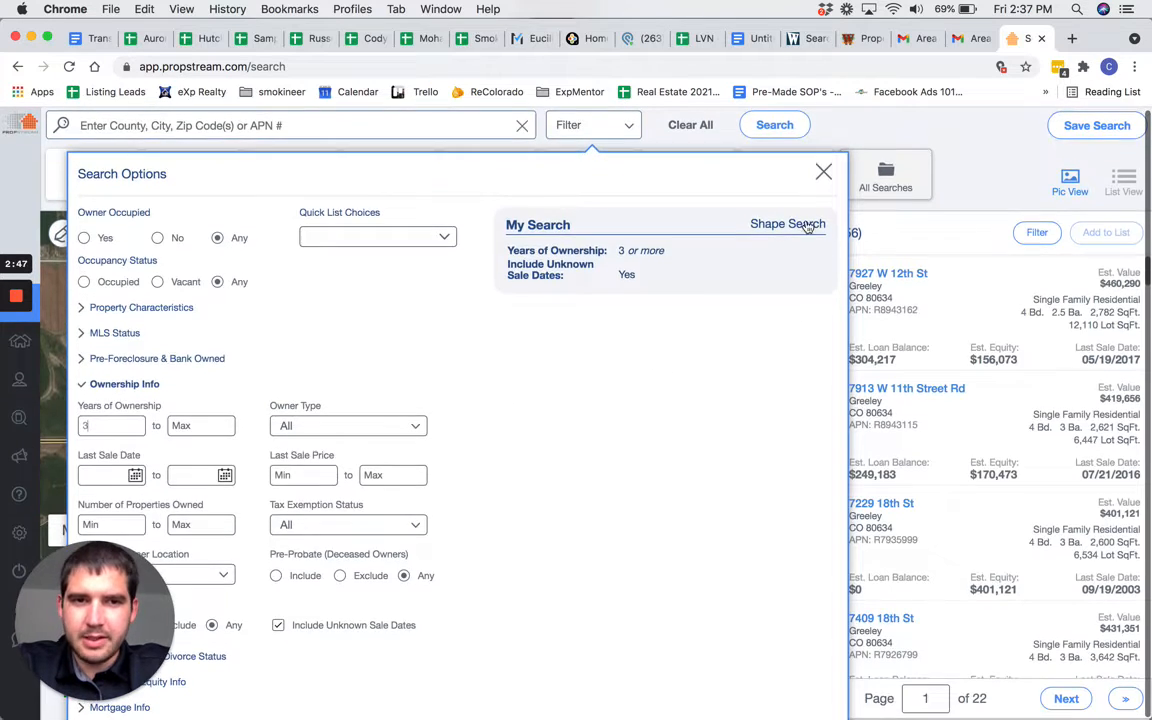
{"action": "left_click", "coordinate": [823, 174]}
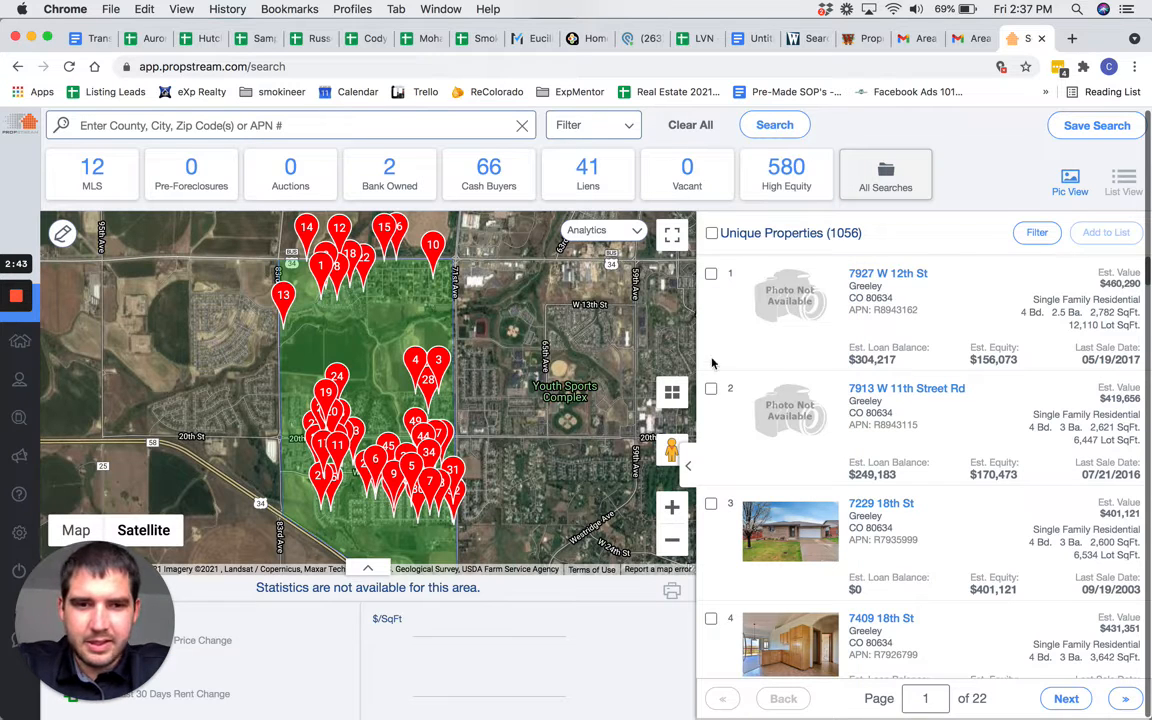
- Select all filtered properties and save them to a new marketing list named MacAlmonFarm
{"action": "left_click", "coordinate": [712, 234]}
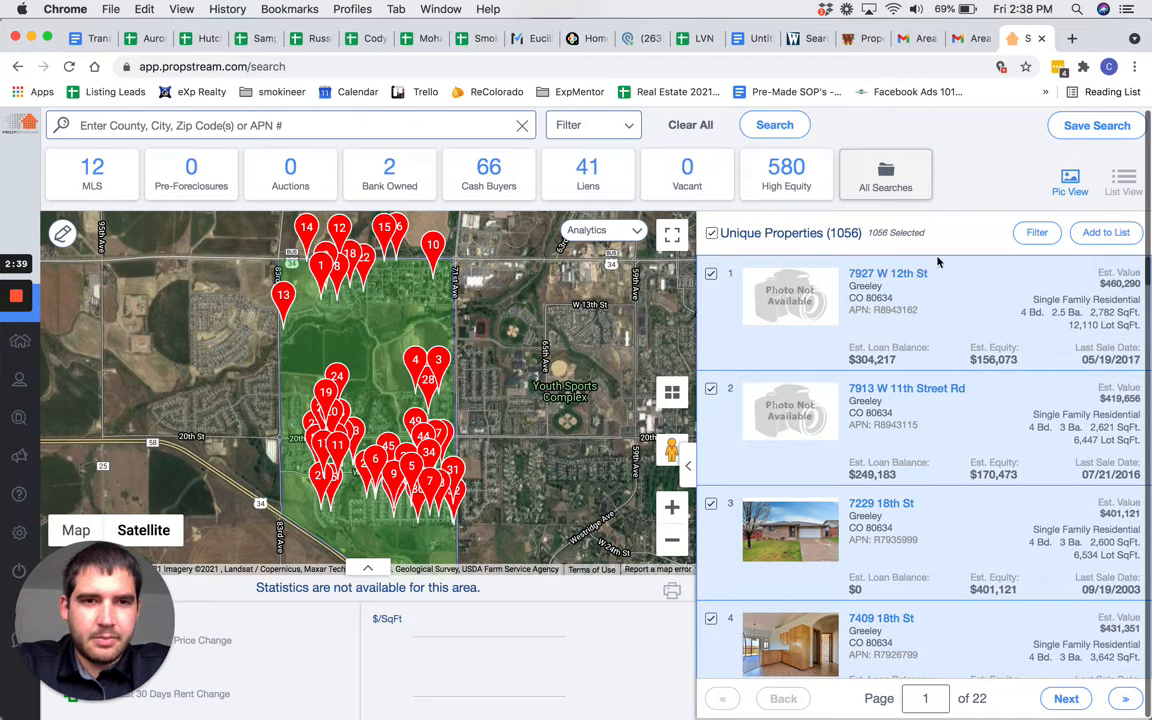
{"action": "left_click", "coordinate": [1090, 233]}
{"action": "left_click", "coordinate": [570, 437]}
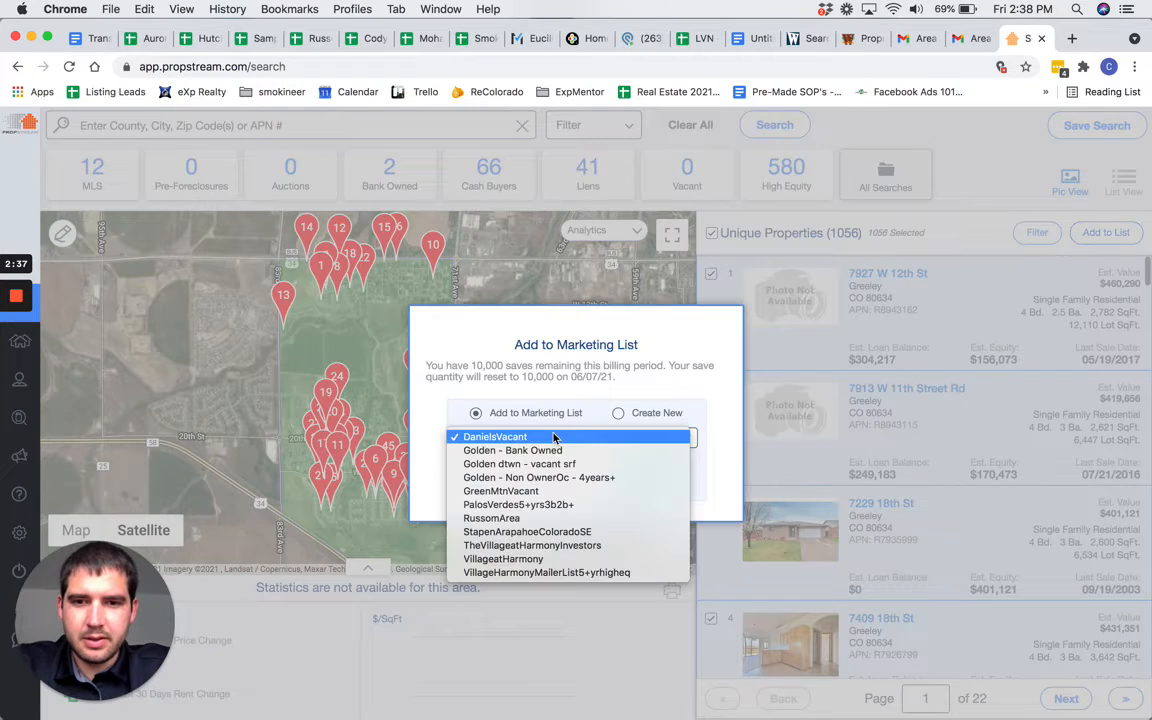
{"action": "left_click", "coordinate": [556, 437]}
{"action": "left_click", "coordinate": [618, 412]}
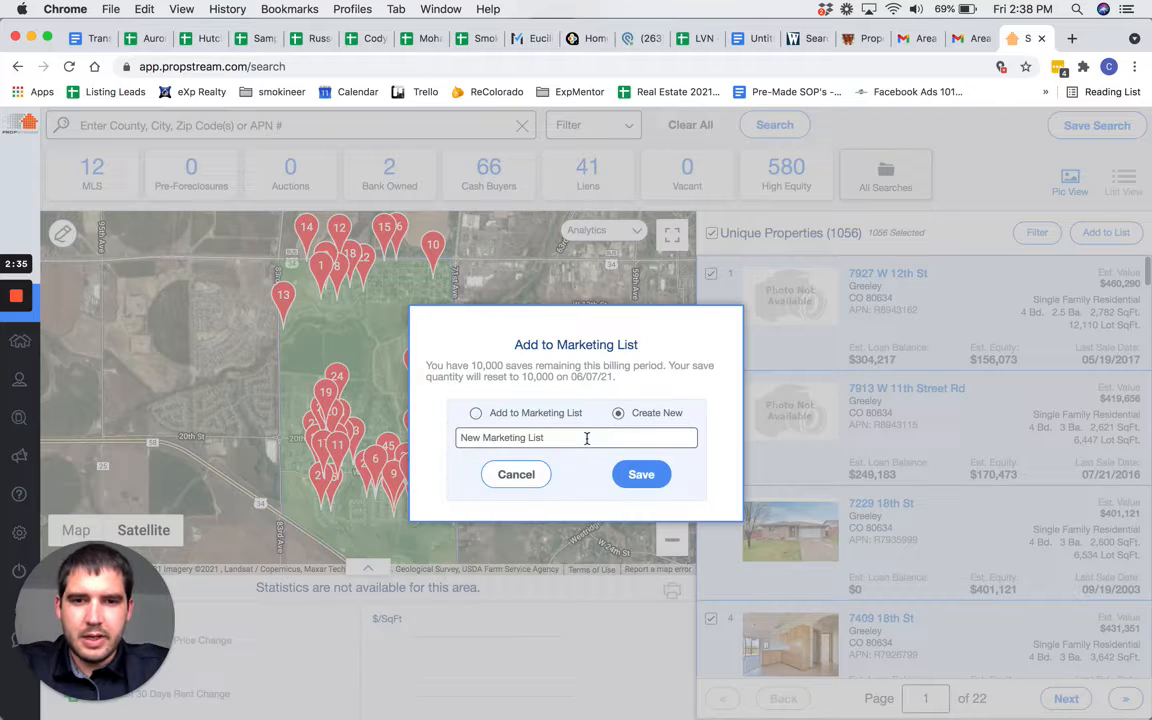
{"action": "left_click", "coordinate": [587, 437]}
{"action": "type", "text": "MacAlmonFarm"}
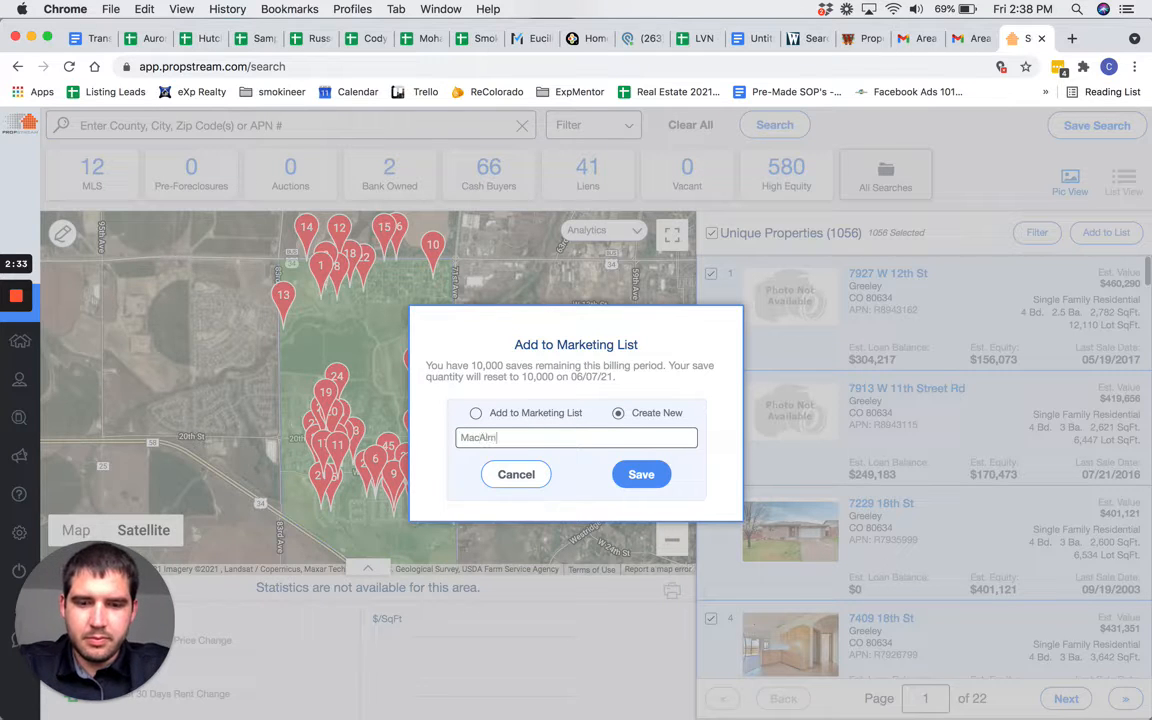
{"action": "left_click", "coordinate": [643, 474]}
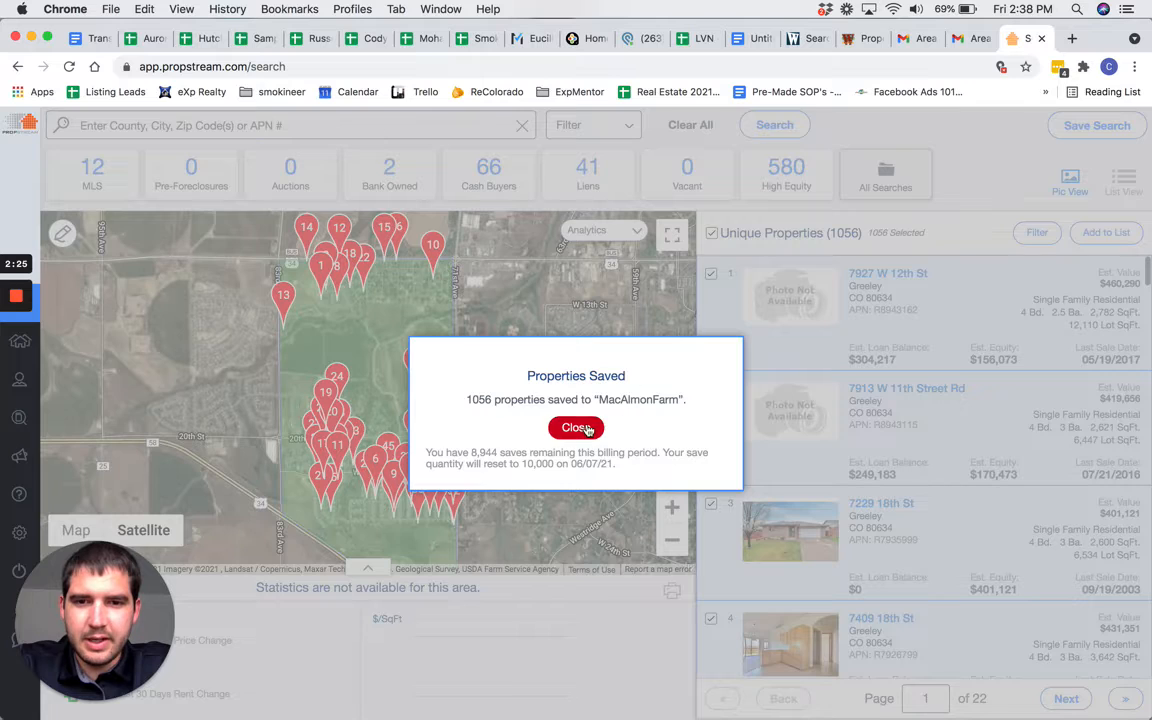
{"action": "left_click", "coordinate": [587, 424]}
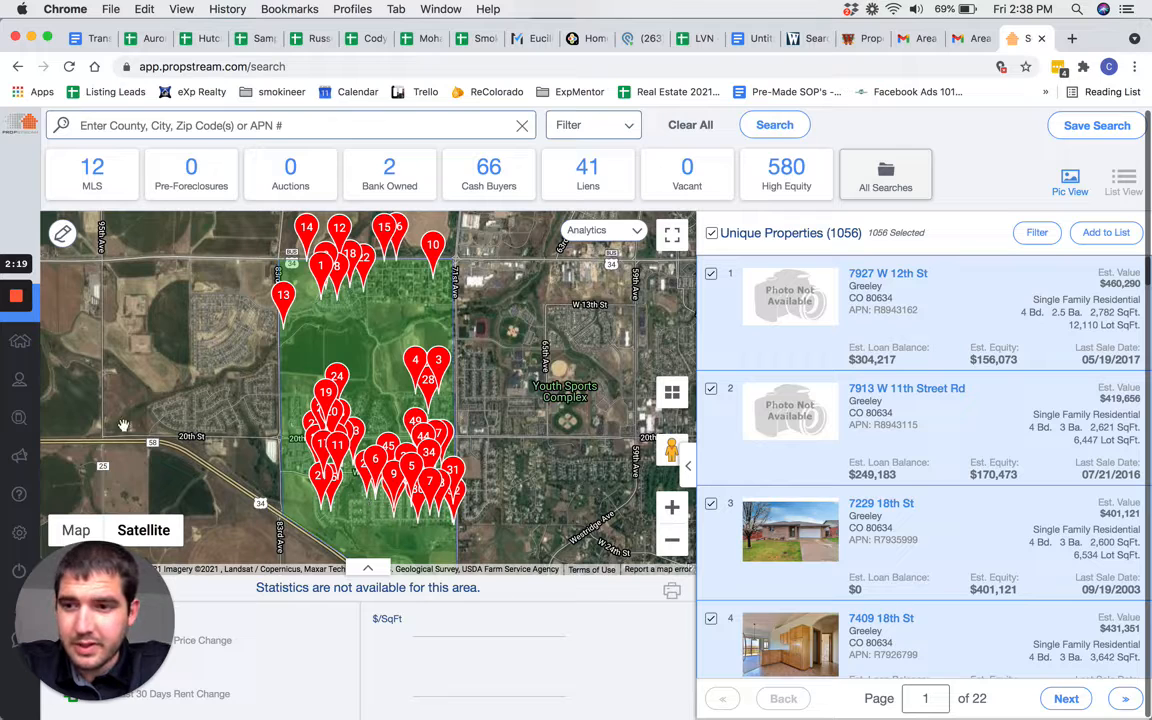
- Open My Properties to access the saved marketing lists
{"action": "left_click", "coordinate": [18, 394]}
{"action": "left_click", "coordinate": [565, 261]}
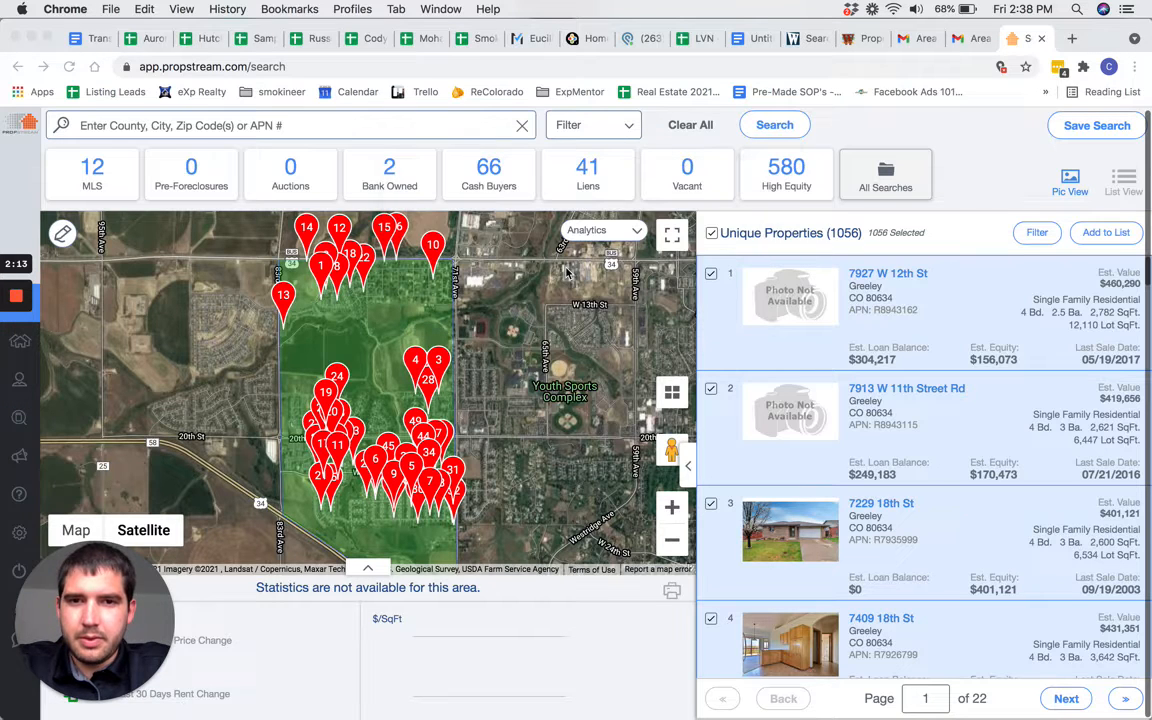
{"action": "left_click", "coordinate": [22, 461]}
{"action": "mouse_move", "coordinate": [48, 156]}
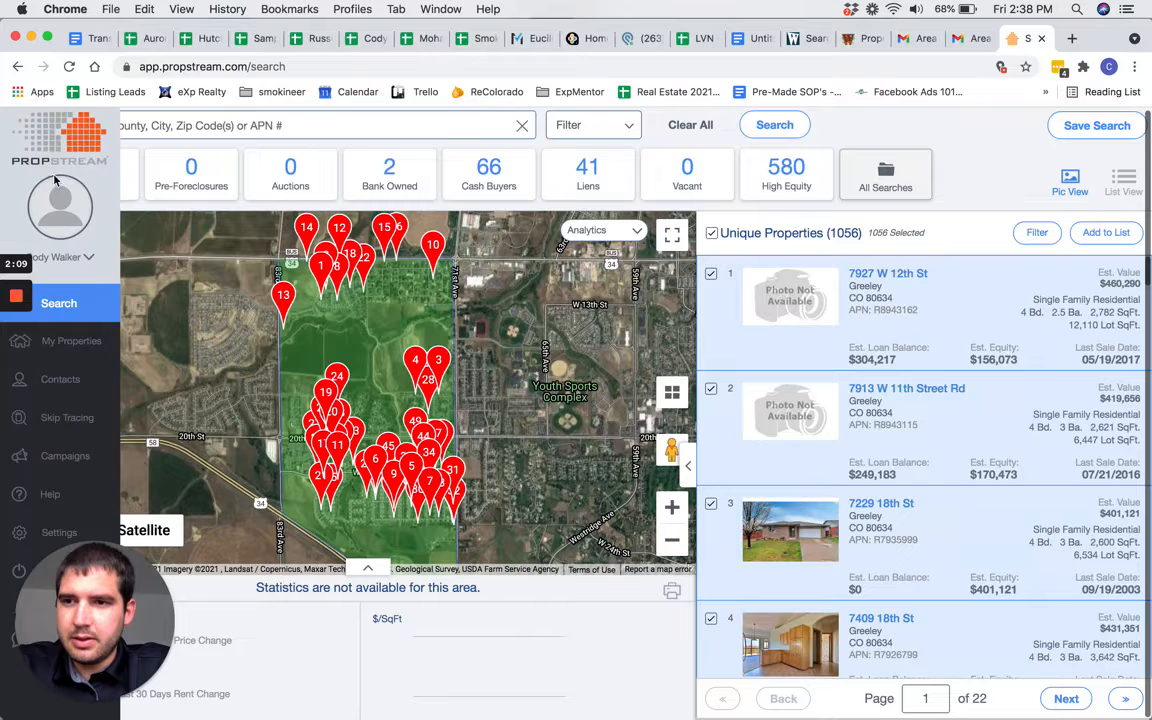
{"action": "left_click", "coordinate": [88, 337]}
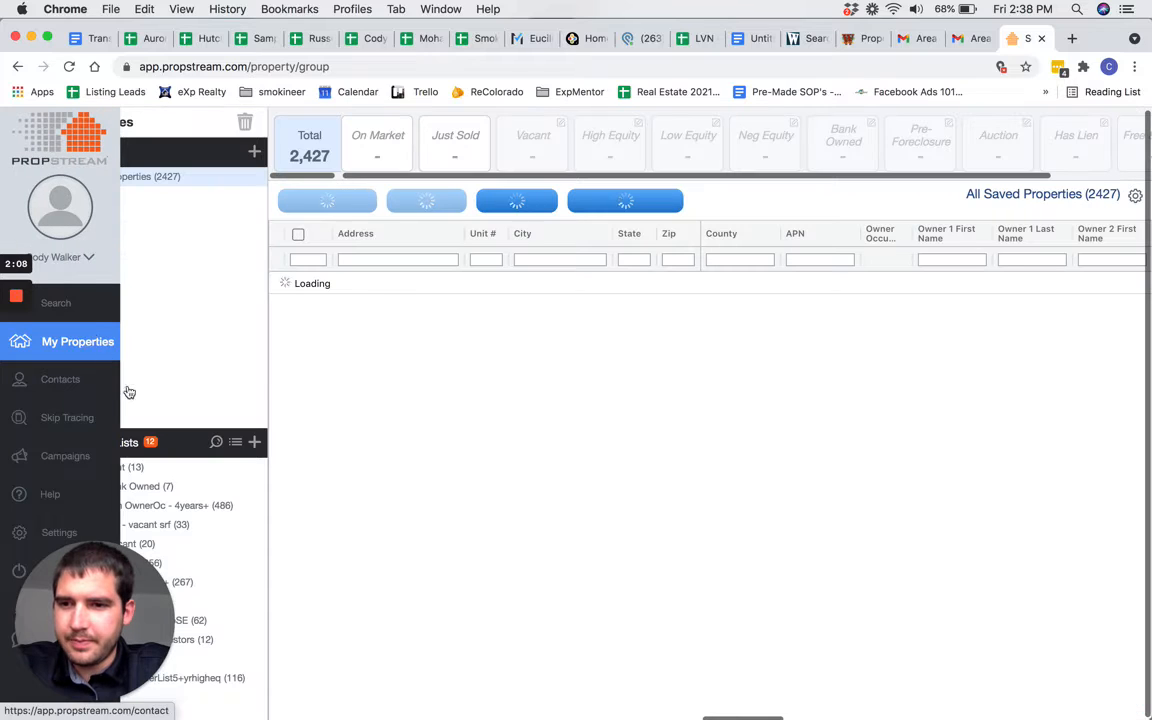
{"action": "left_click_drag", "start_coordinate": [110, 560], "coordinate": [116, 260]}
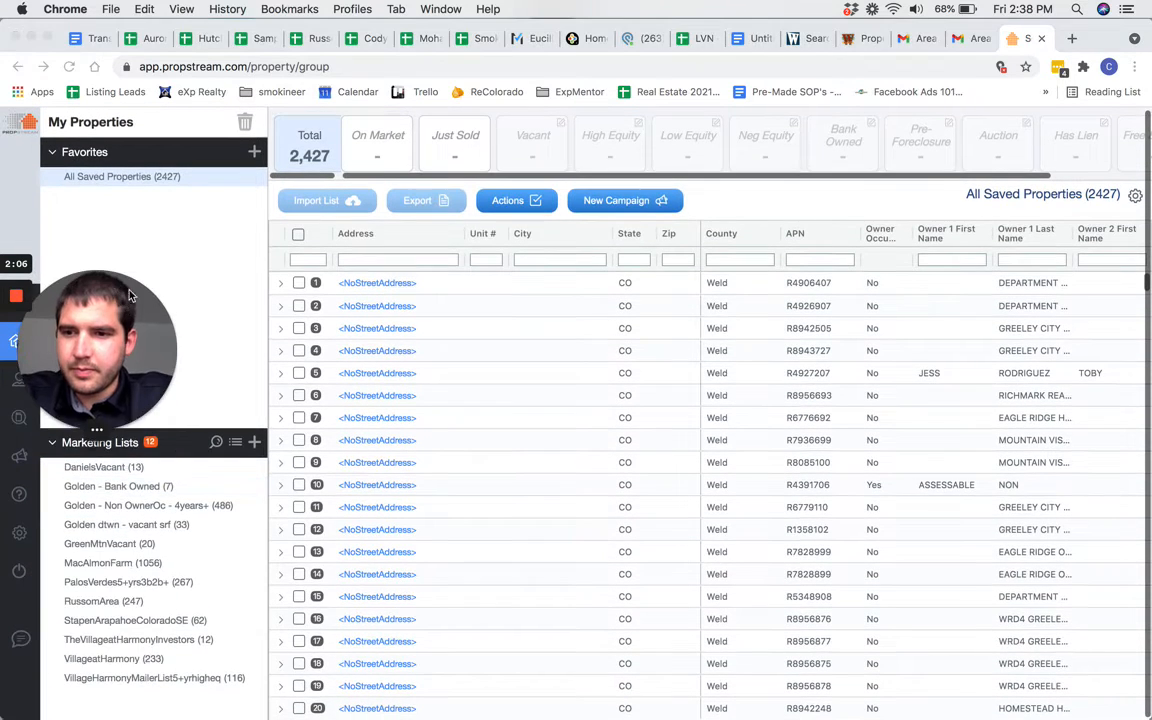
- Export all properties in the MacAlmonFarm marketing list to a spreadsheet and dismiss the export summary
{"action": "left_click", "coordinate": [108, 565]}
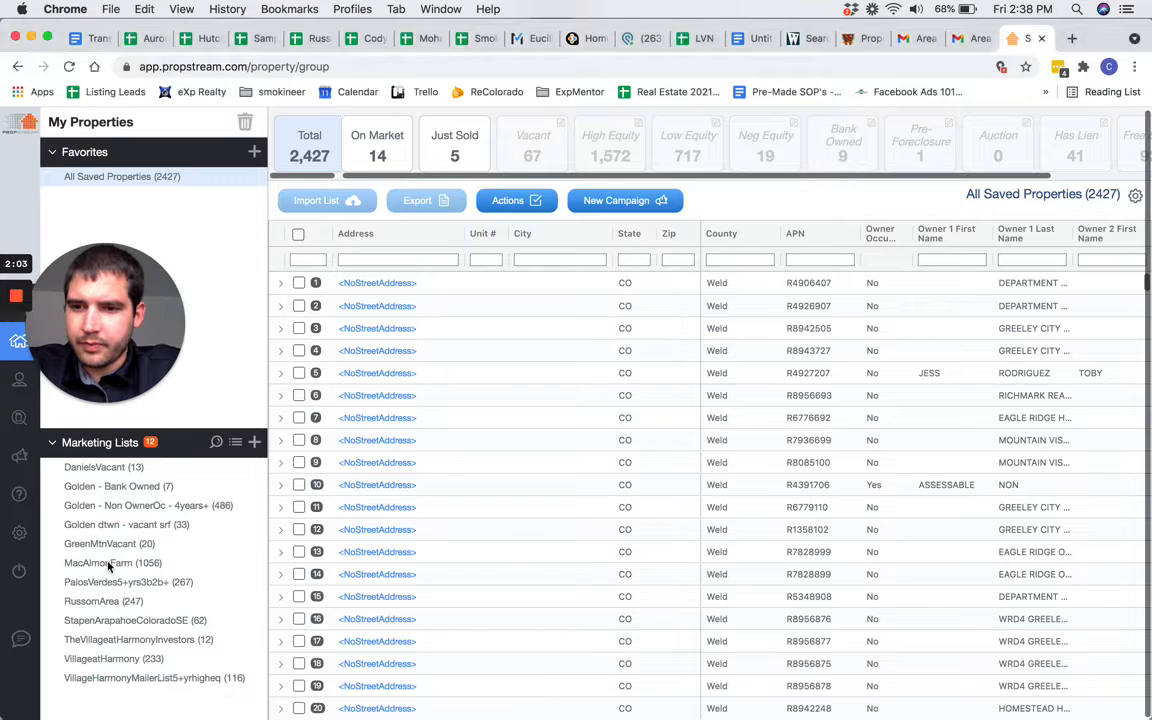
{"action": "left_click", "coordinate": [126, 566]}
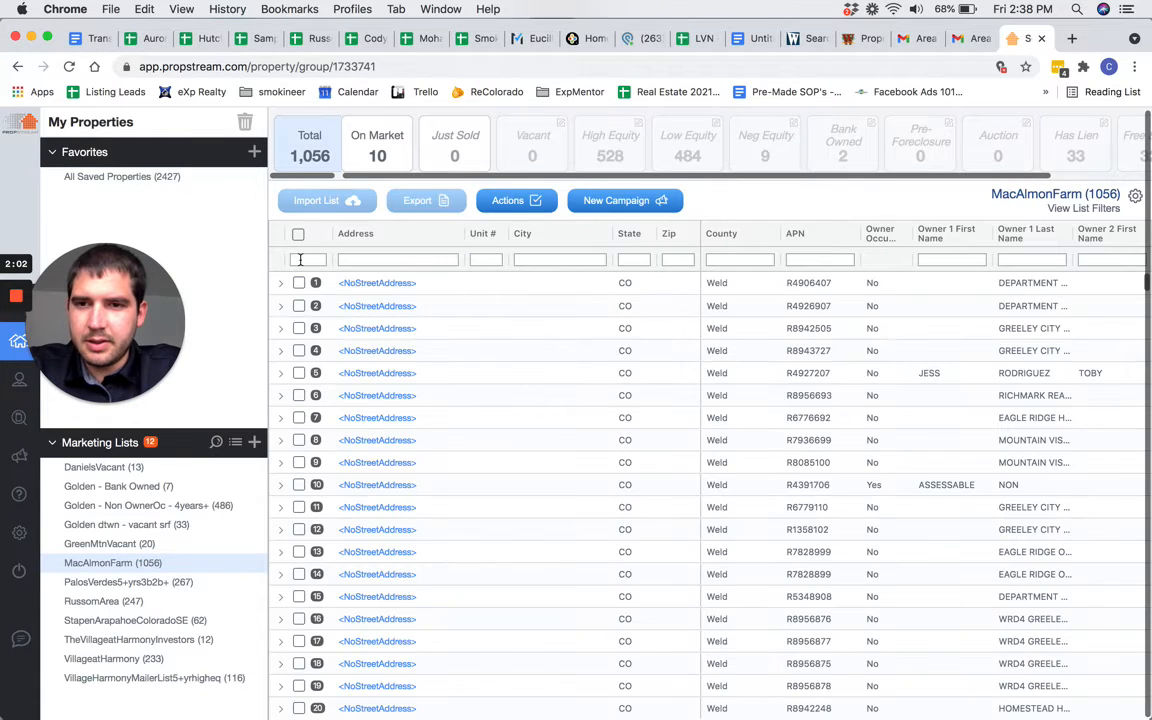
{"action": "left_click", "coordinate": [298, 235]}
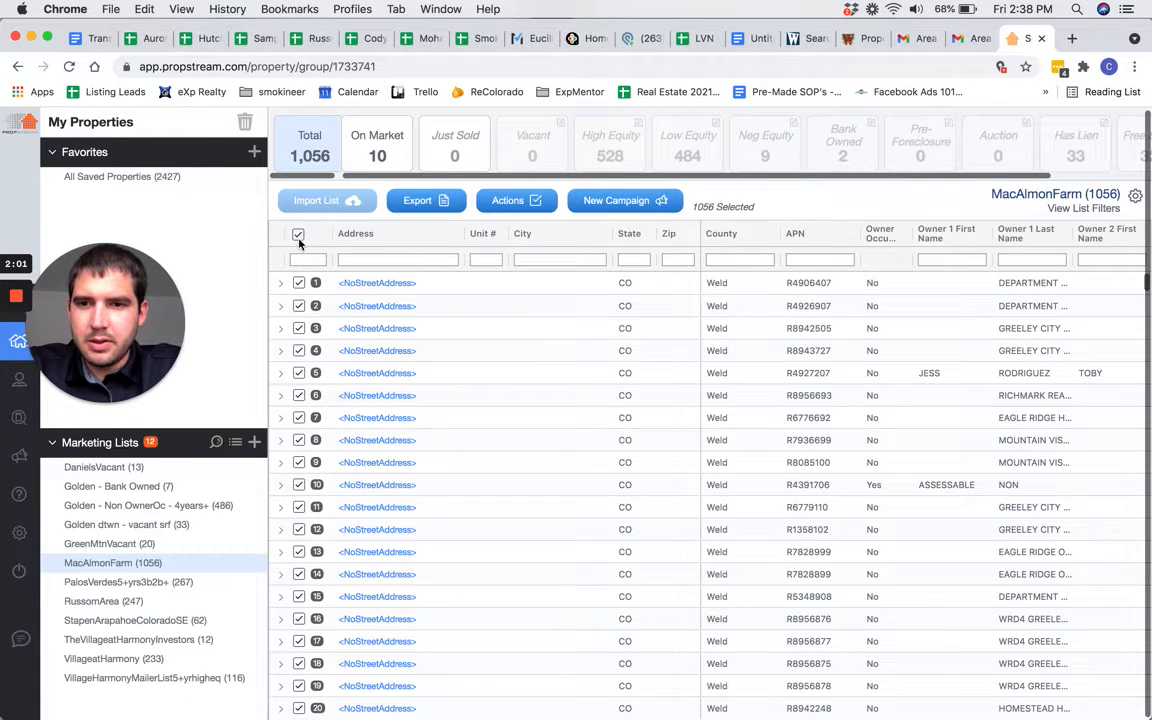
{"action": "left_click", "coordinate": [430, 200]}
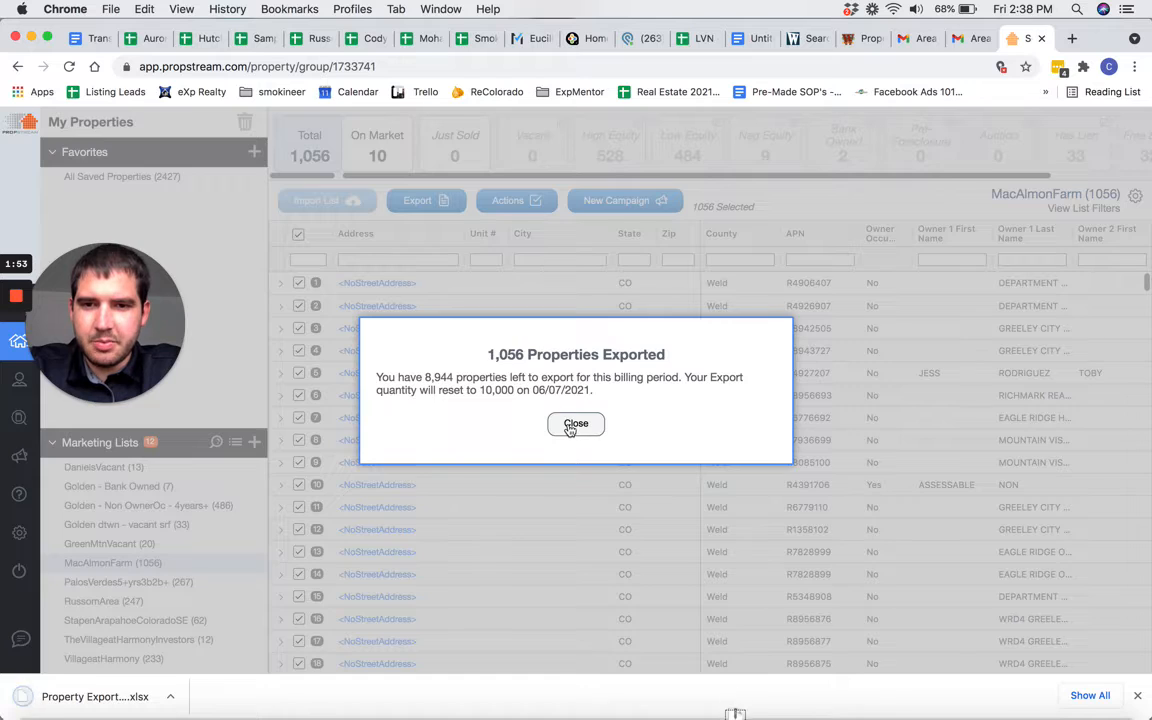
{"action": "left_click", "coordinate": [569, 424]}
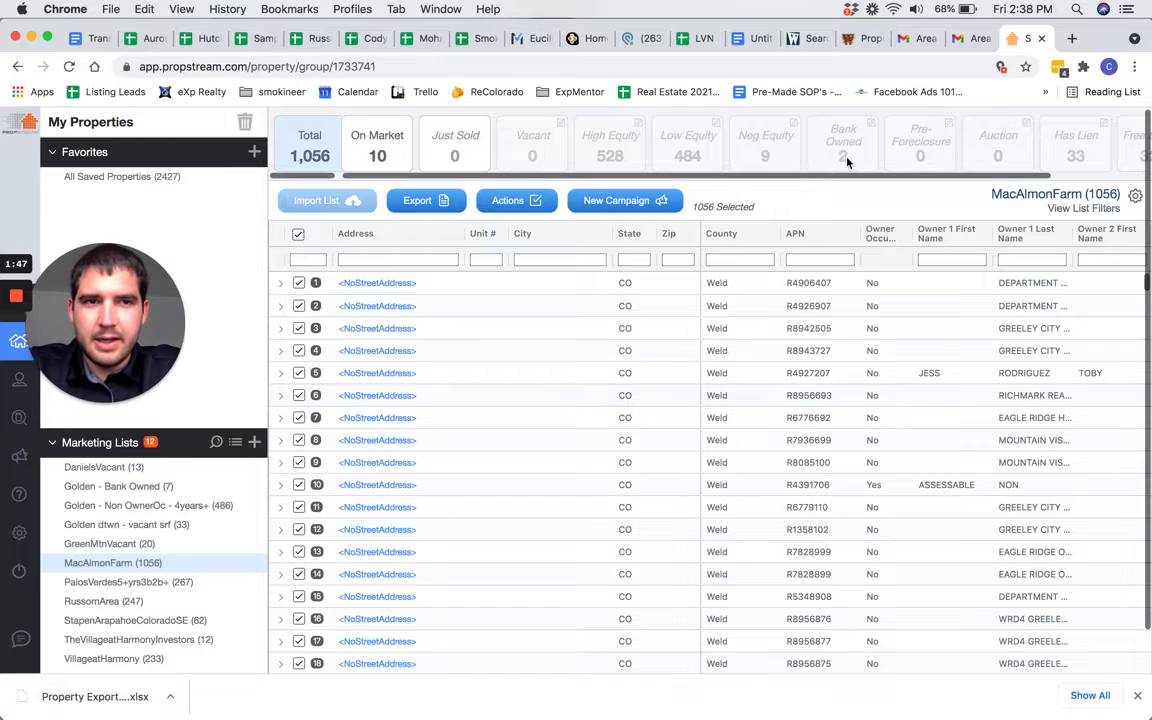
- Switch to Gmail, attach Property Export MacAlmonFarm.xlsx to the Skiptrace List draft and send the email
{"action": "left_click", "coordinate": [973, 40]}
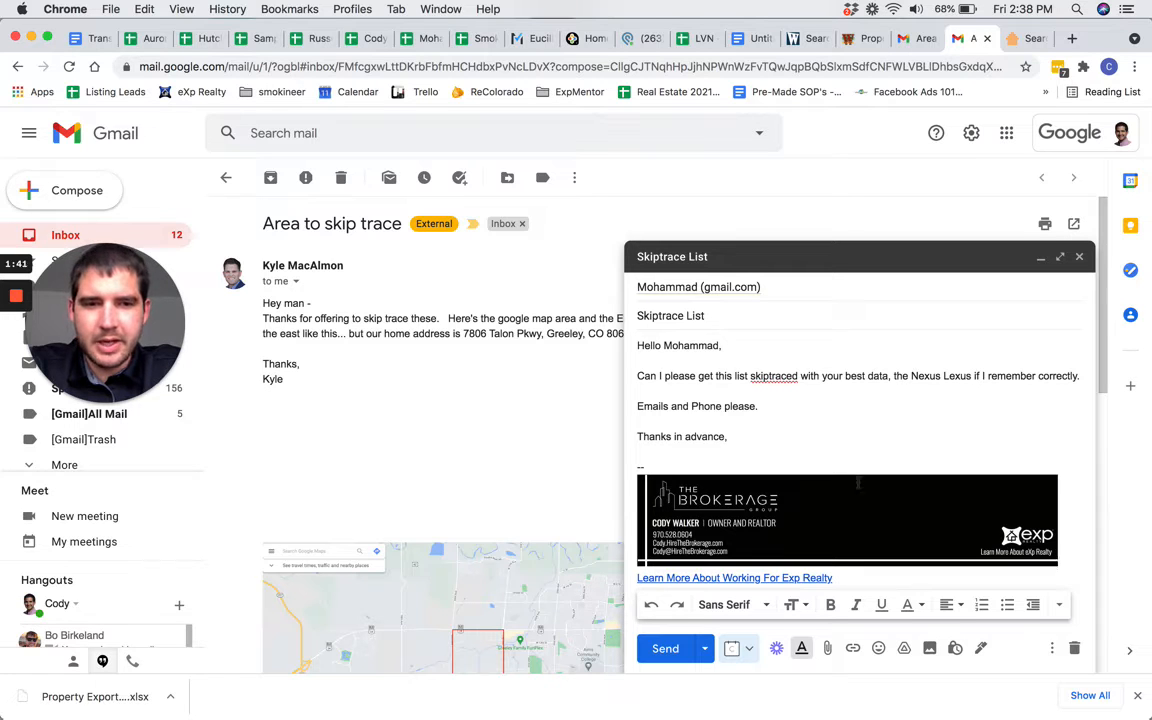
{"action": "left_click", "coordinate": [827, 648]}
{"action": "left_click", "coordinate": [463, 136]}
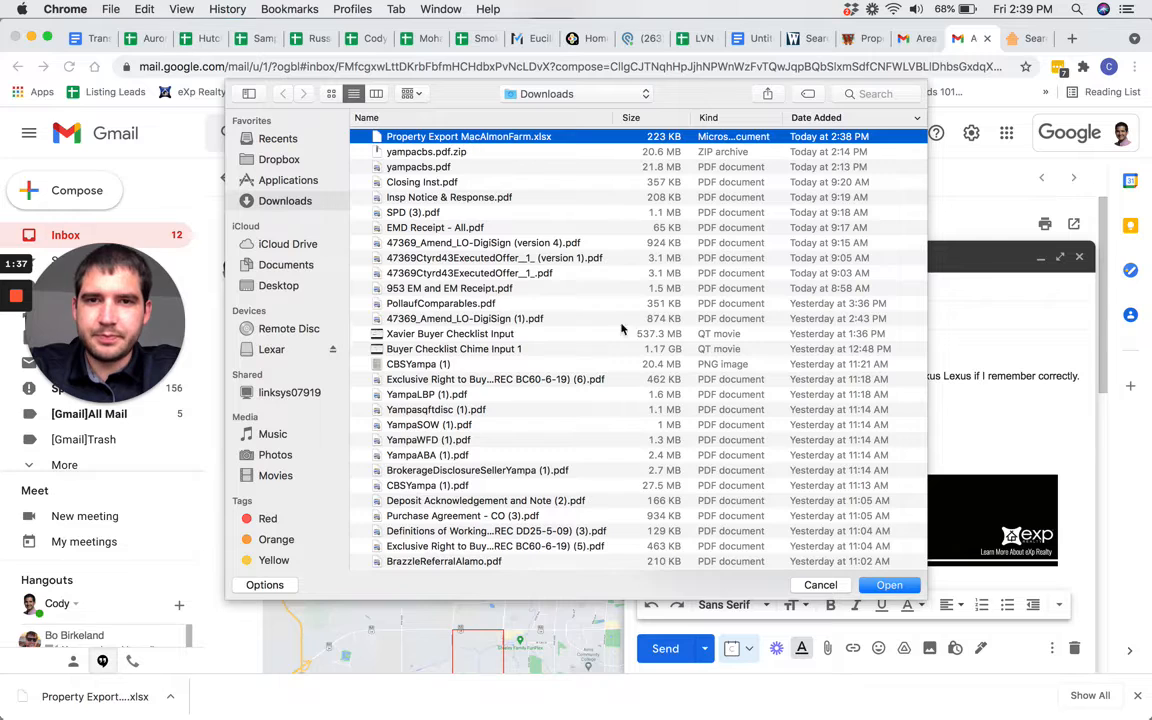
{"action": "left_click", "coordinate": [889, 585]}
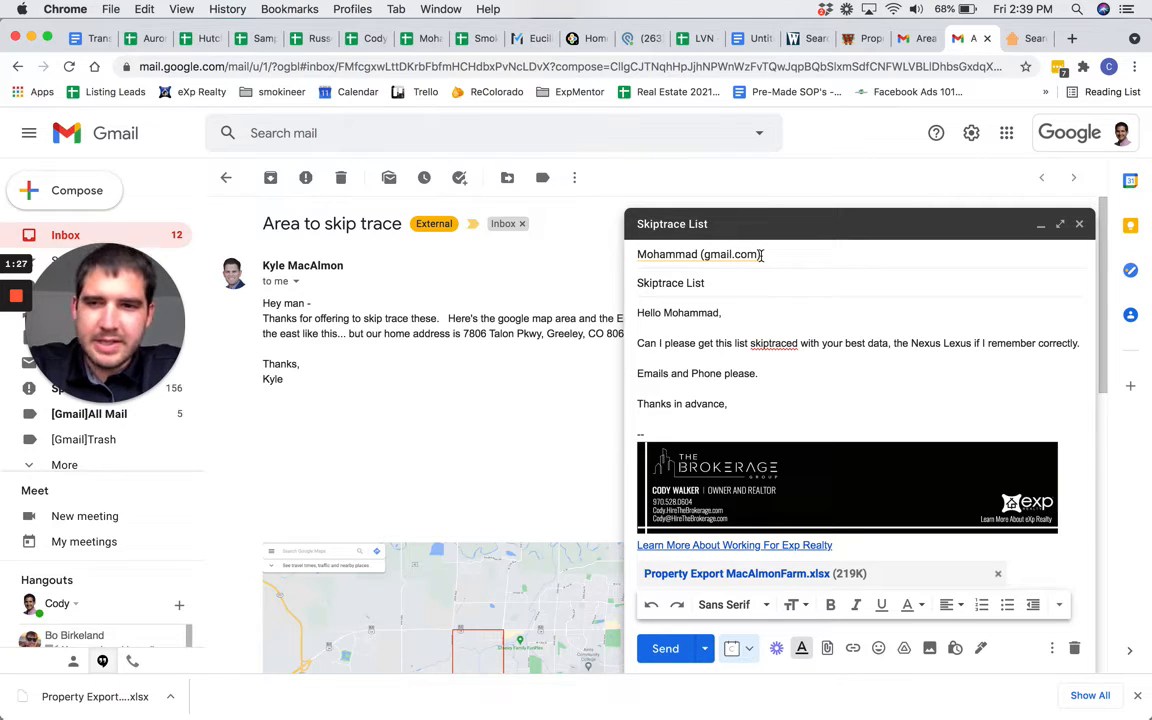
{"action": "left_click", "coordinate": [665, 650]}
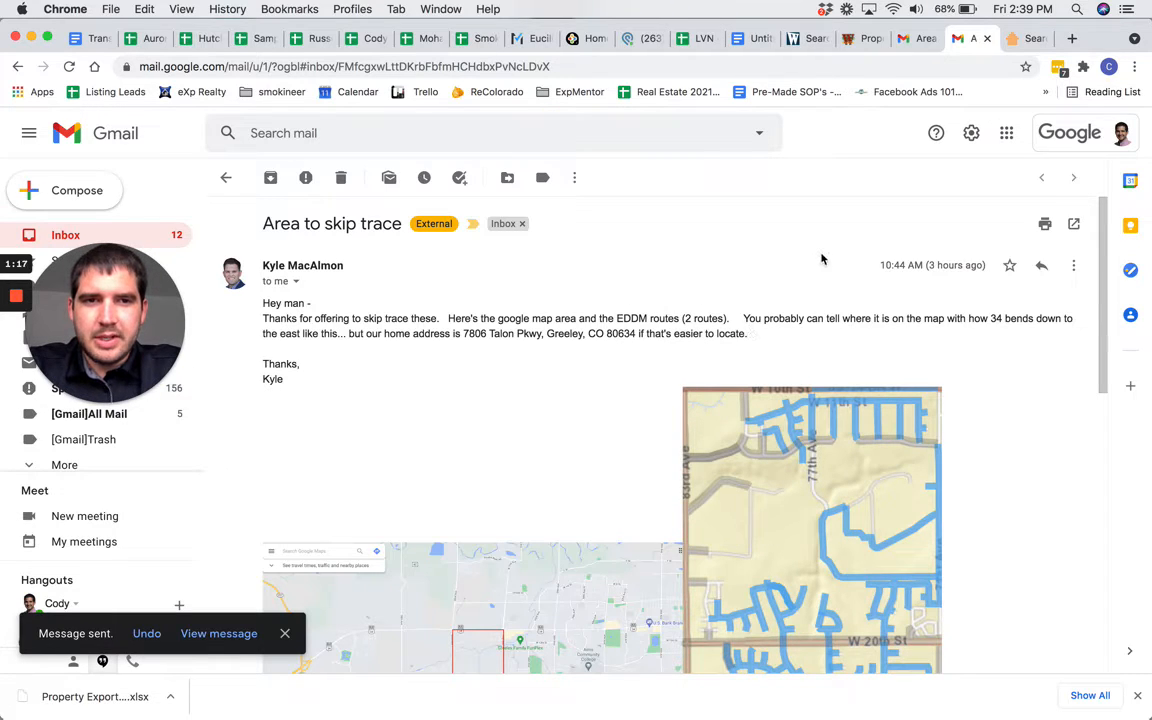
- Open the slybroadcast site in a new browser tab and log in with the saved account credentials
{"action": "left_click", "coordinate": [1072, 38]}
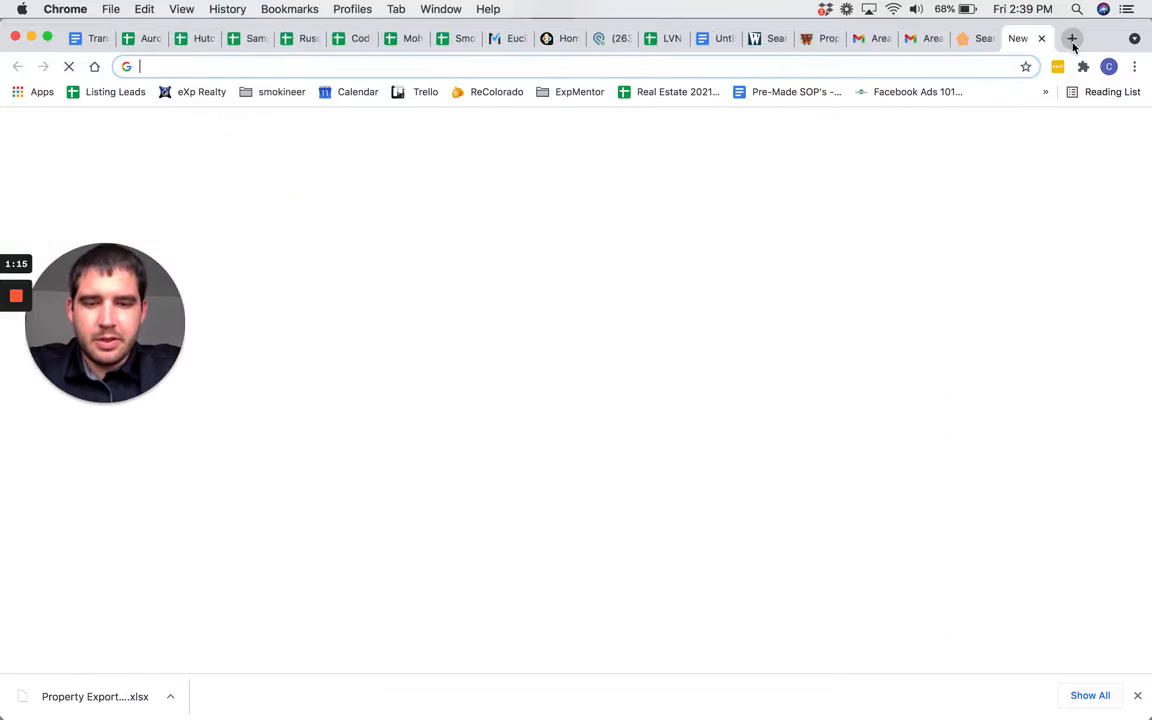
{"action": "type", "text": "sly"}
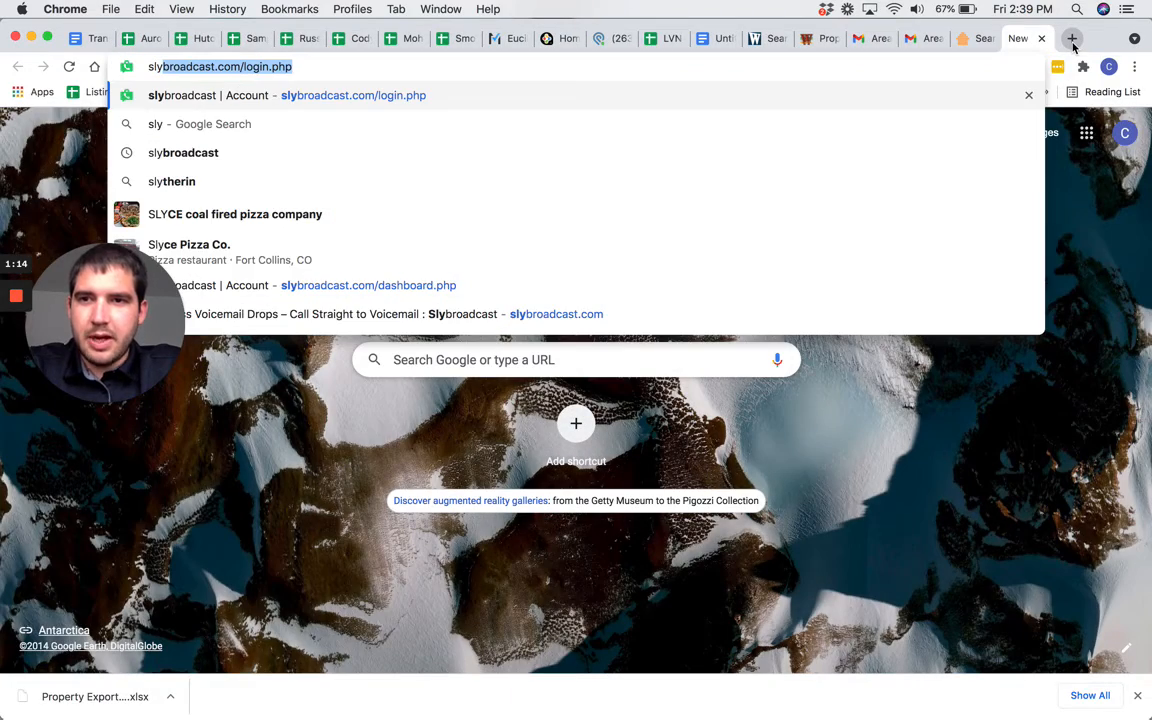
{"action": "key", "text": "Return"}
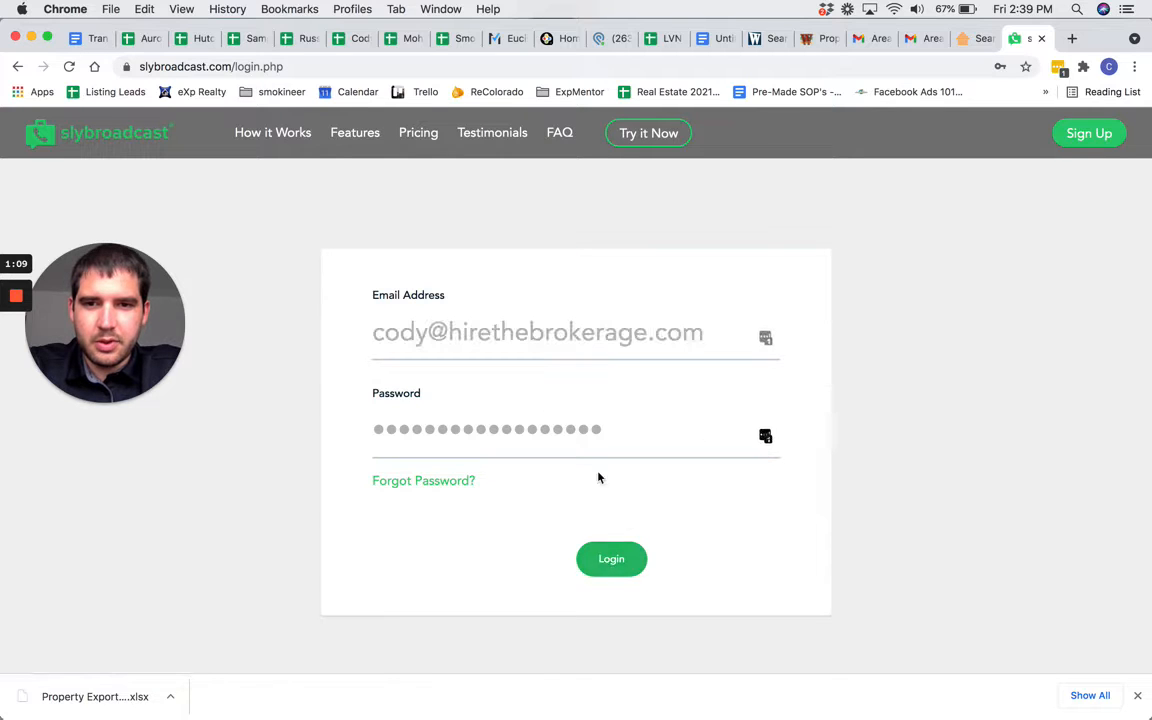
{"action": "left_click", "coordinate": [612, 557]}
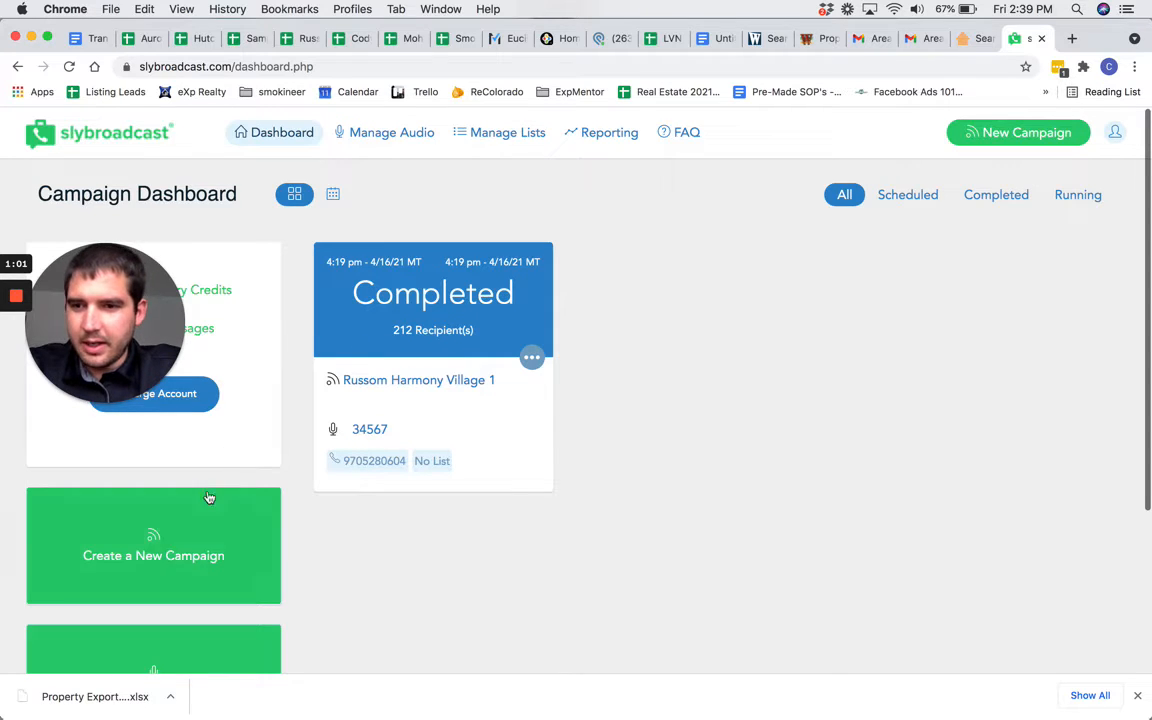
- Create a new campaign named MacAlmon Farm and fill in the caller ID with the saved callback phone number
{"action": "left_click", "coordinate": [185, 551]}
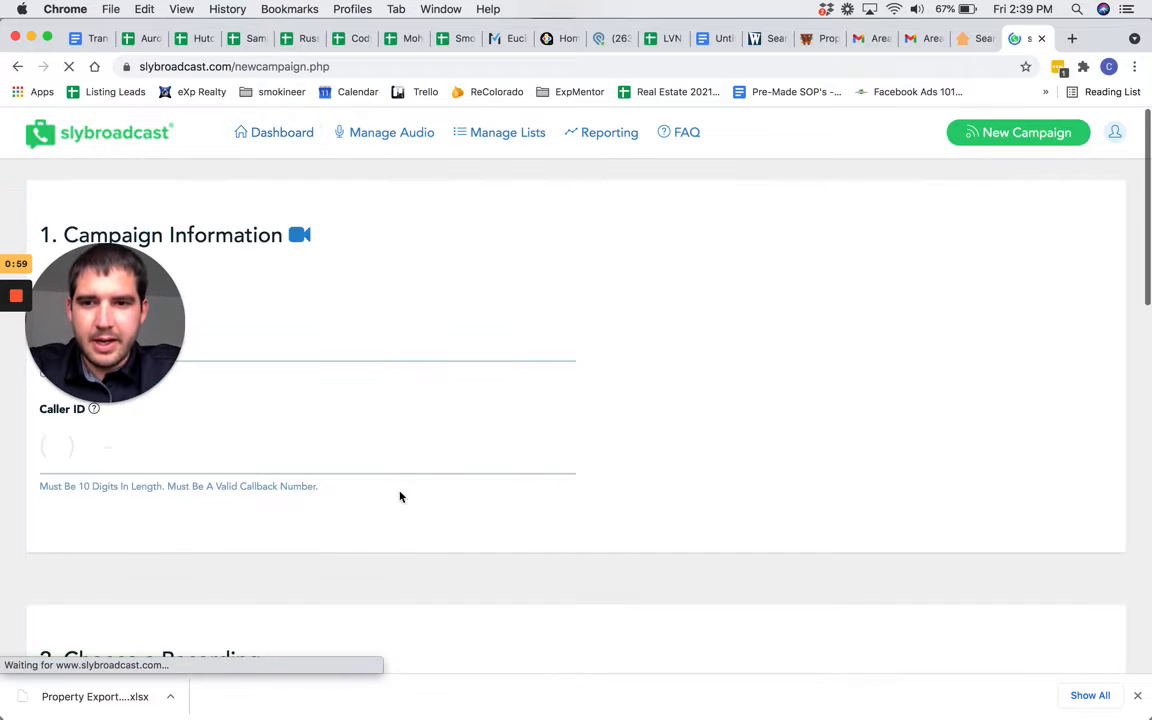
{"action": "left_click_drag", "start_coordinate": [138, 328], "coordinate": [130, 124]}
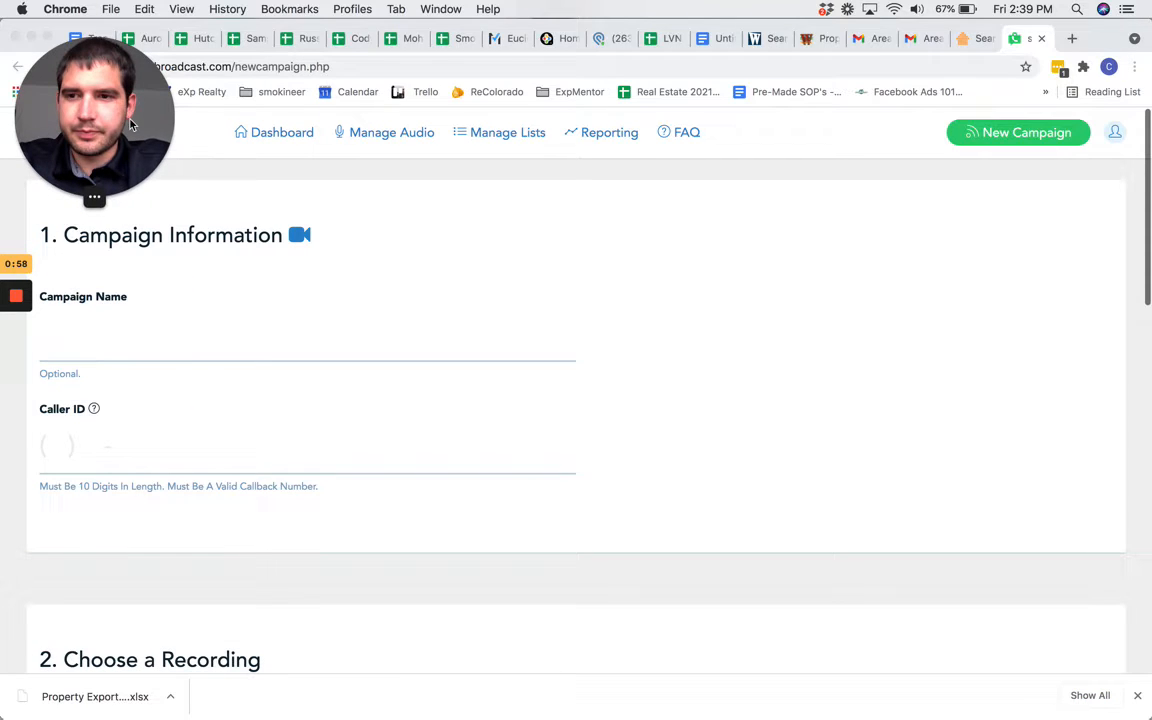
{"action": "left_click", "coordinate": [98, 340]}
{"action": "type", "text": "MacAlmon"}
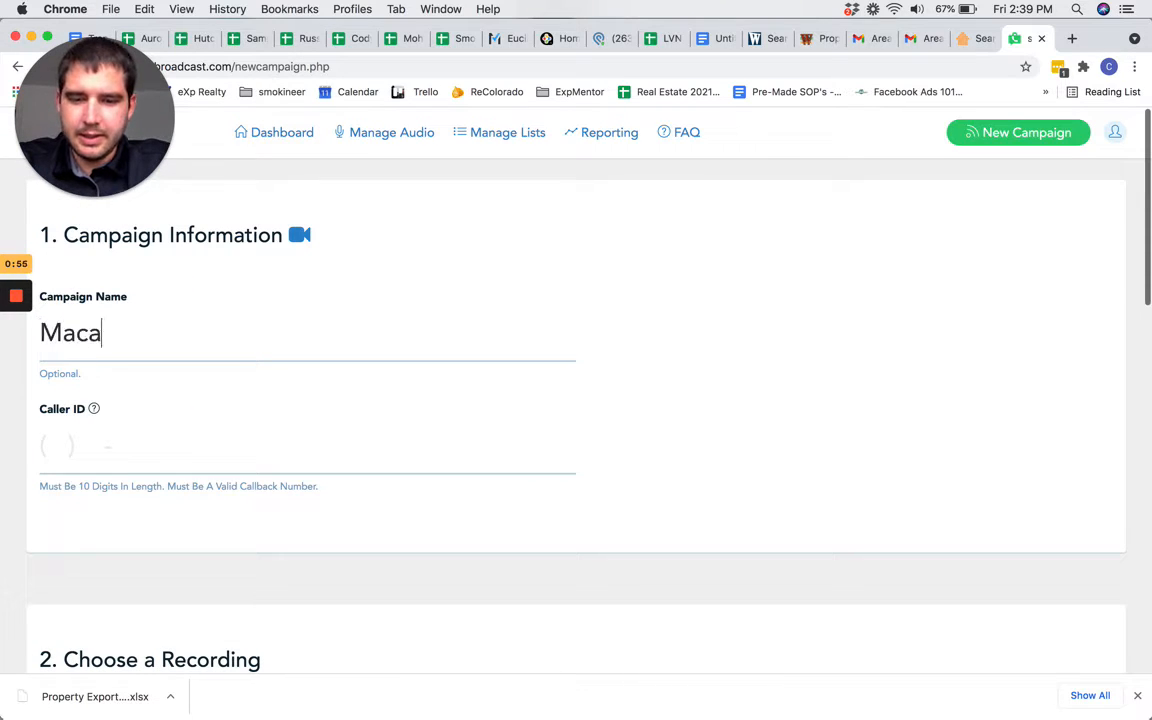
{"action": "type", "text": " Farm"}
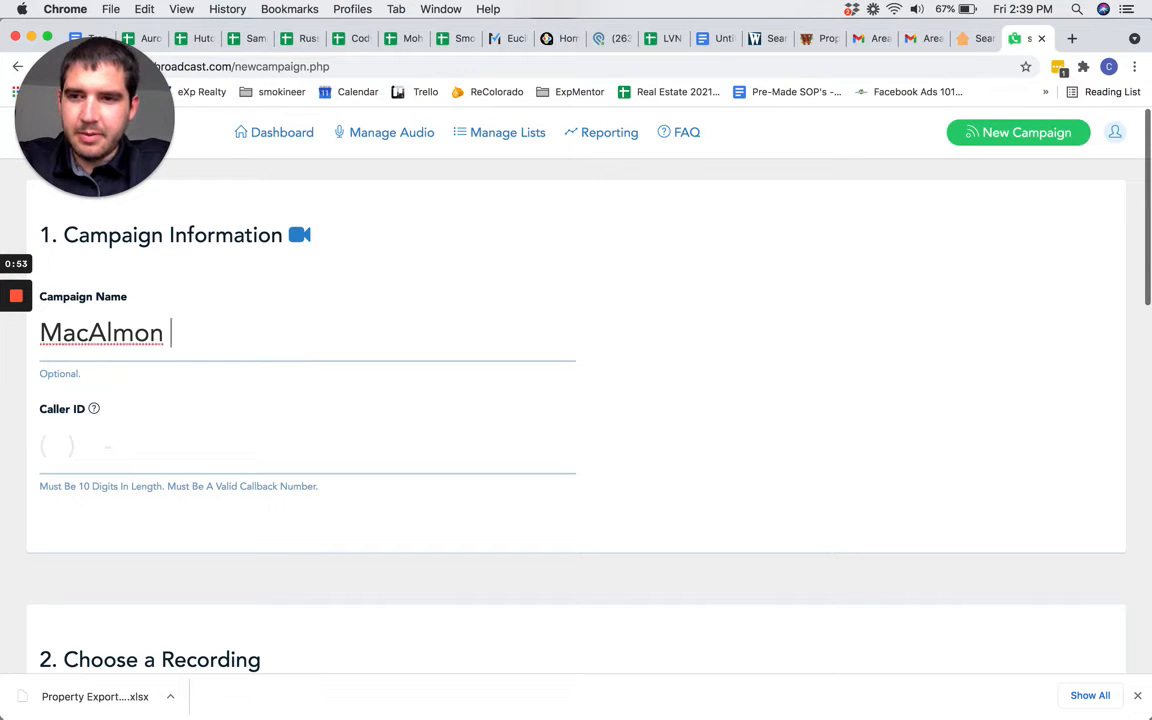
{"action": "left_click", "coordinate": [57, 443]}
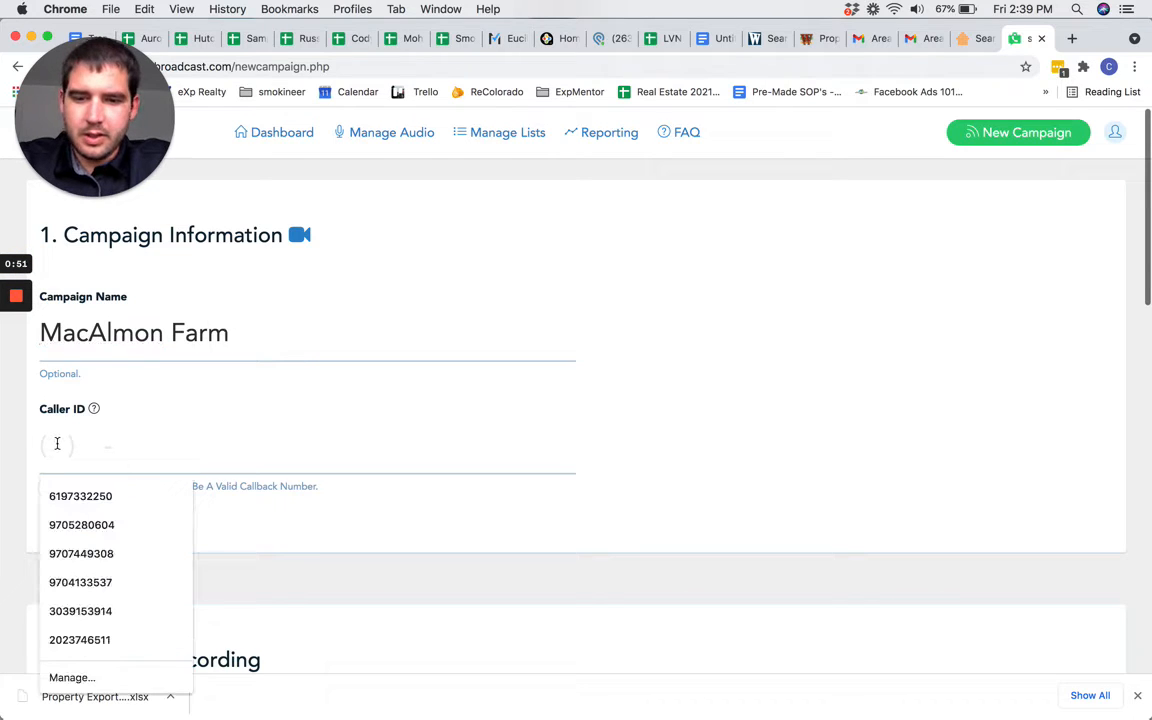
{"action": "left_click", "coordinate": [93, 526]}
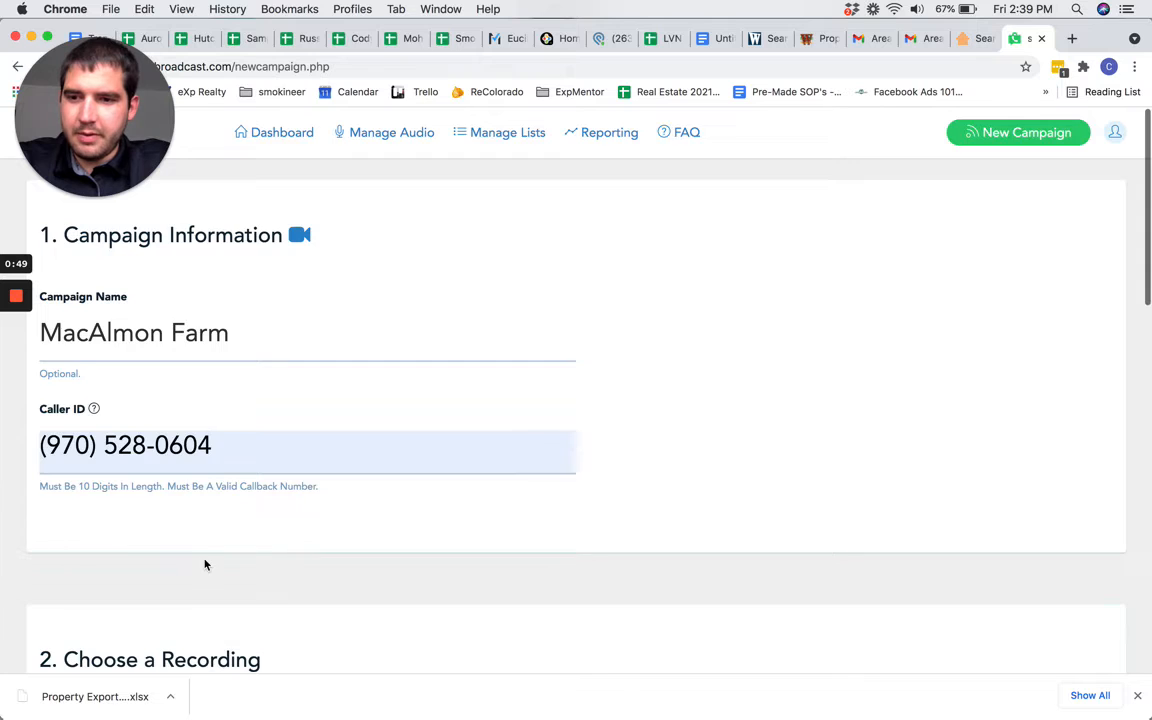
{"action": "scroll", "coordinate": [203, 563], "scroll_direction": "down", "scroll_amount": 5}
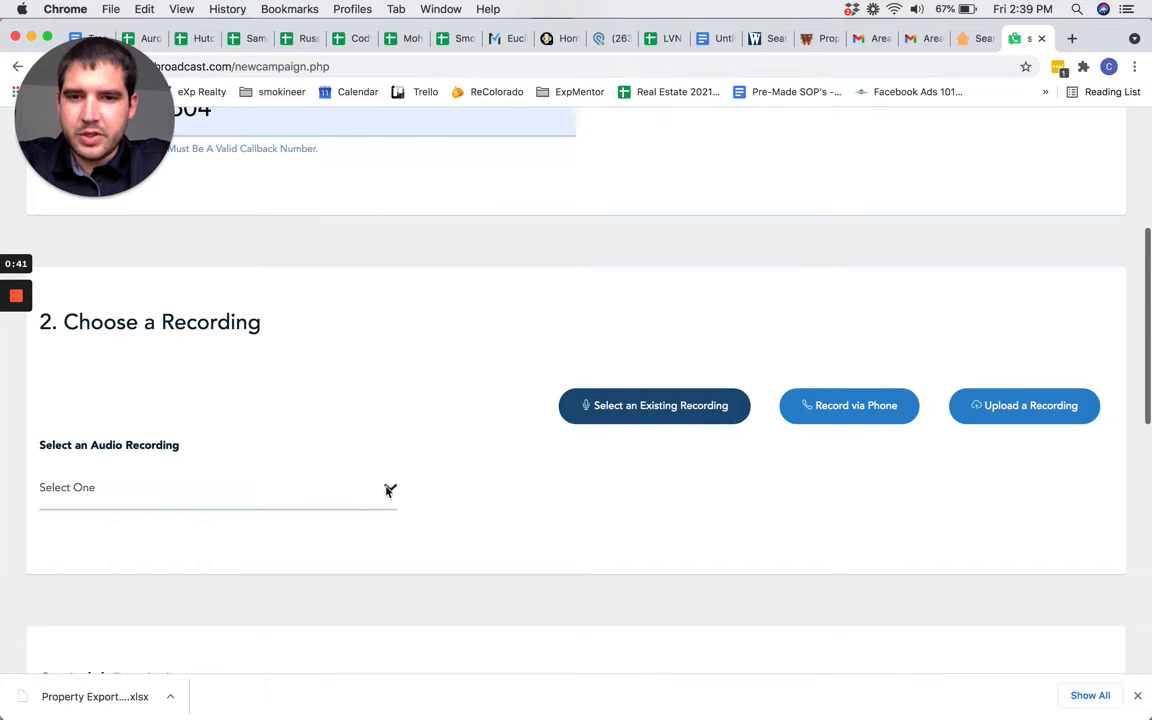
{"action": "scroll", "coordinate": [391, 489], "scroll_direction": "down", "scroll_amount": 5}
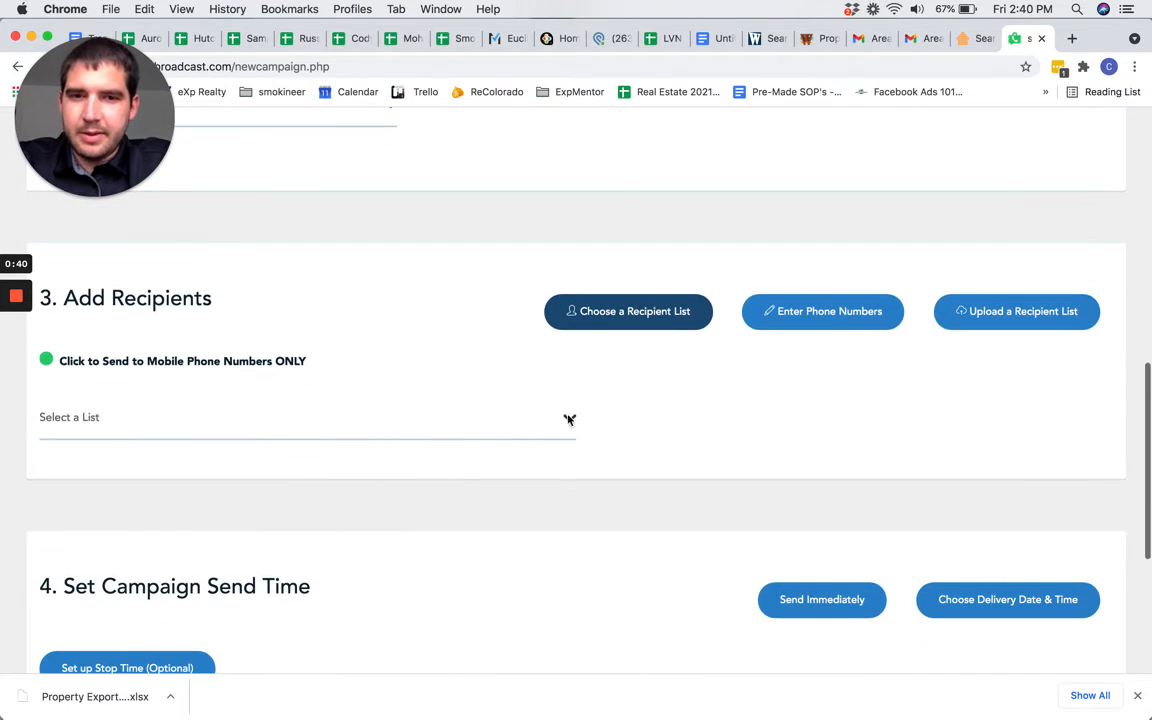
{"action": "left_click", "coordinate": [975, 310]}
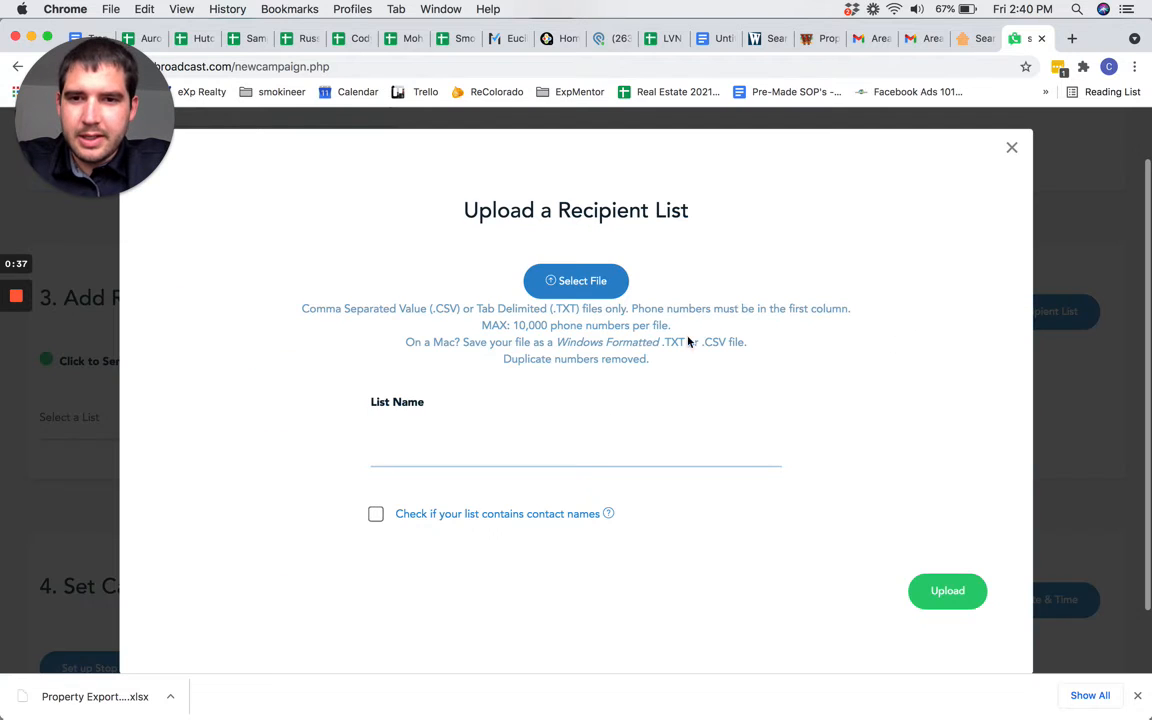
{"action": "left_click", "coordinate": [570, 282]}
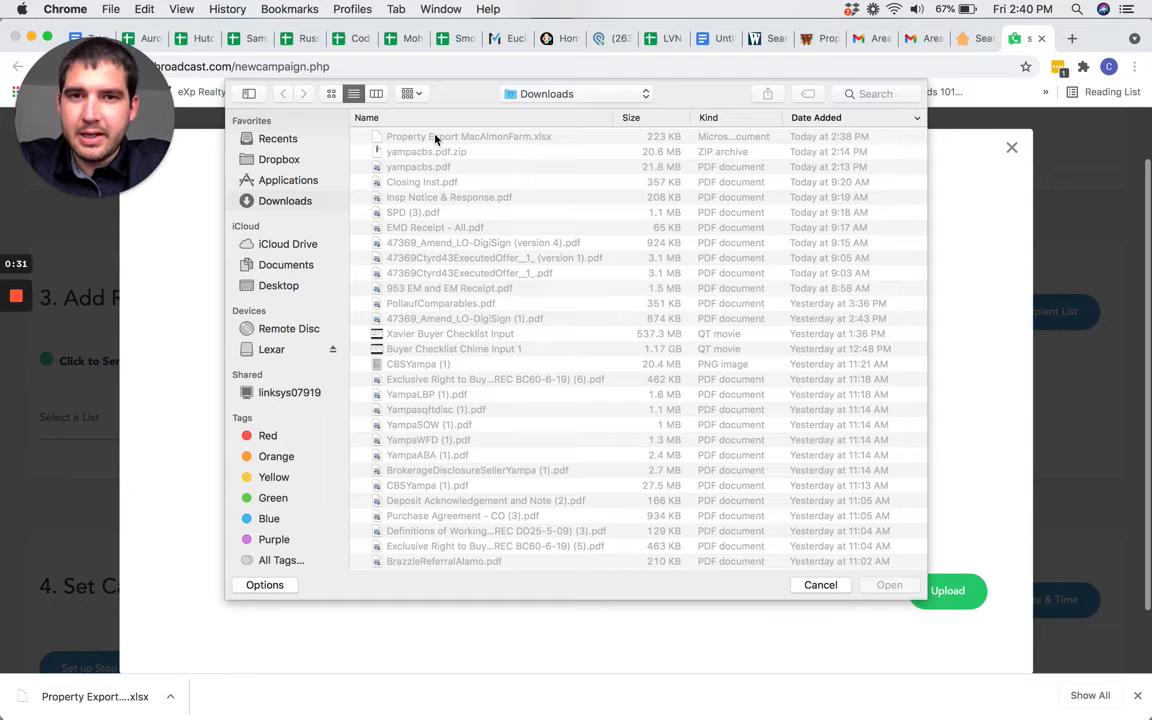
{"action": "left_click", "coordinate": [822, 586]}
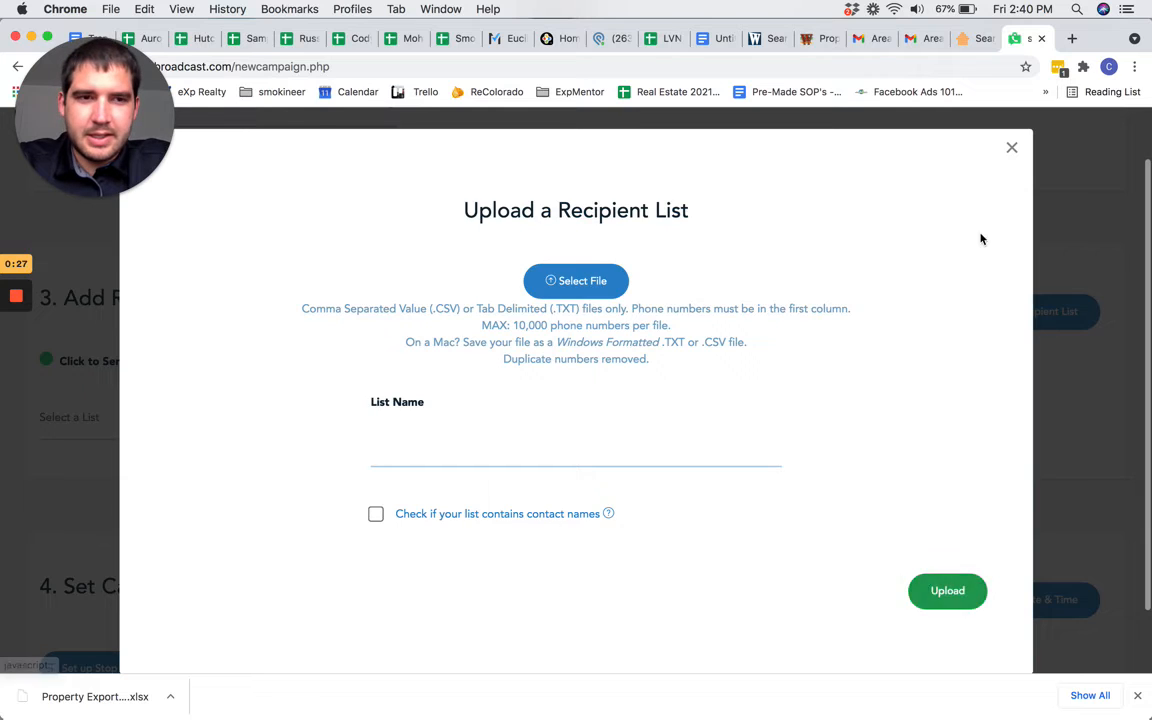
{"action": "left_click", "coordinate": [1017, 153]}
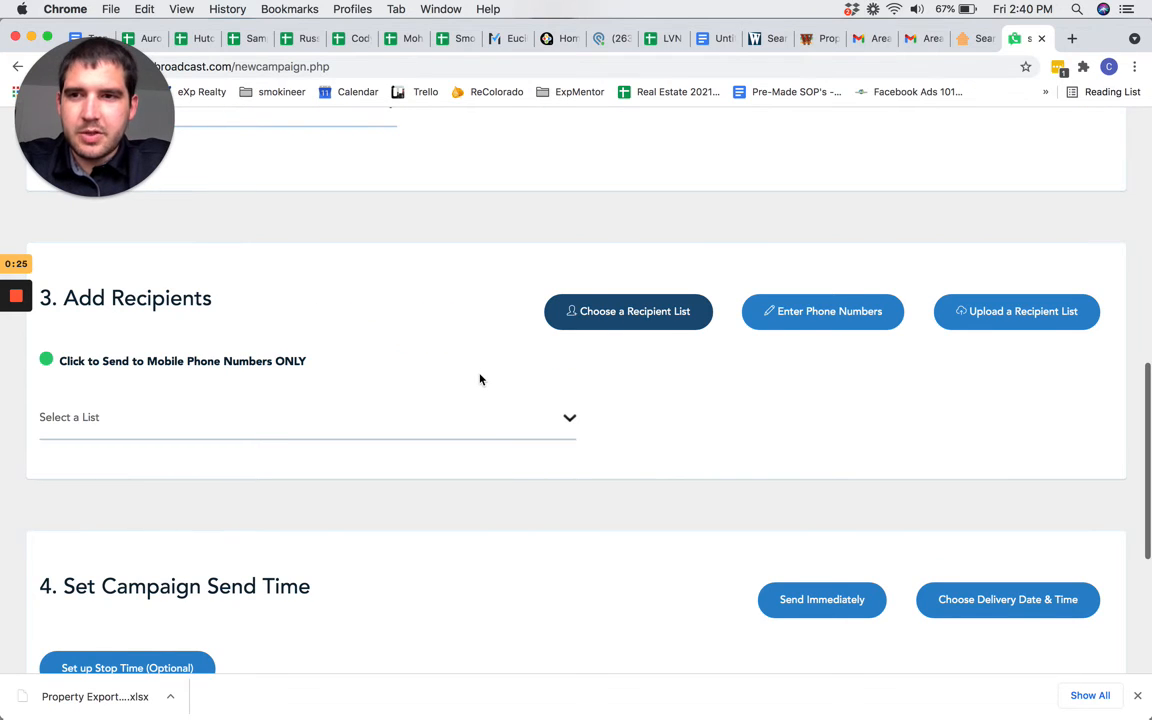